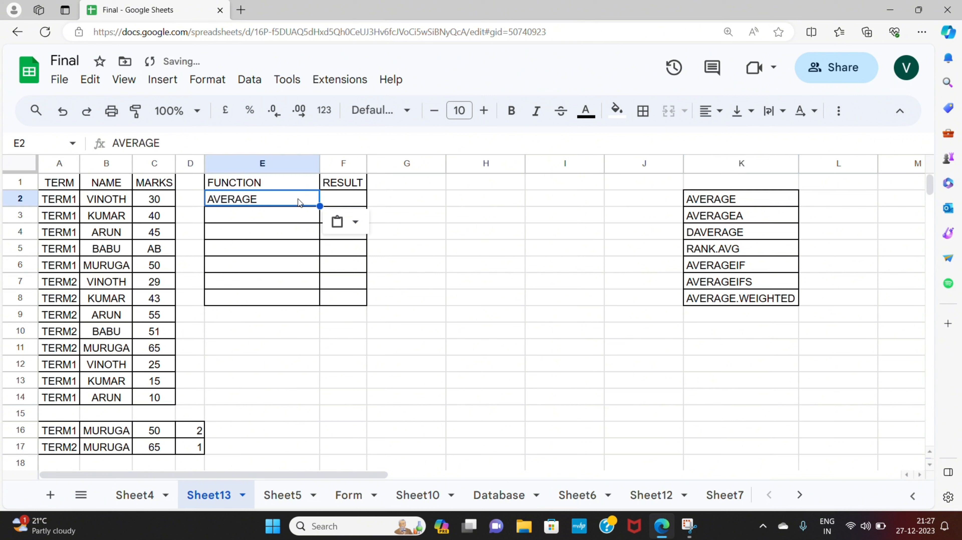
- Enter =AVERAGE(C2:C14) in the result cell beside AVERAGE to average the marks
click(342, 203)
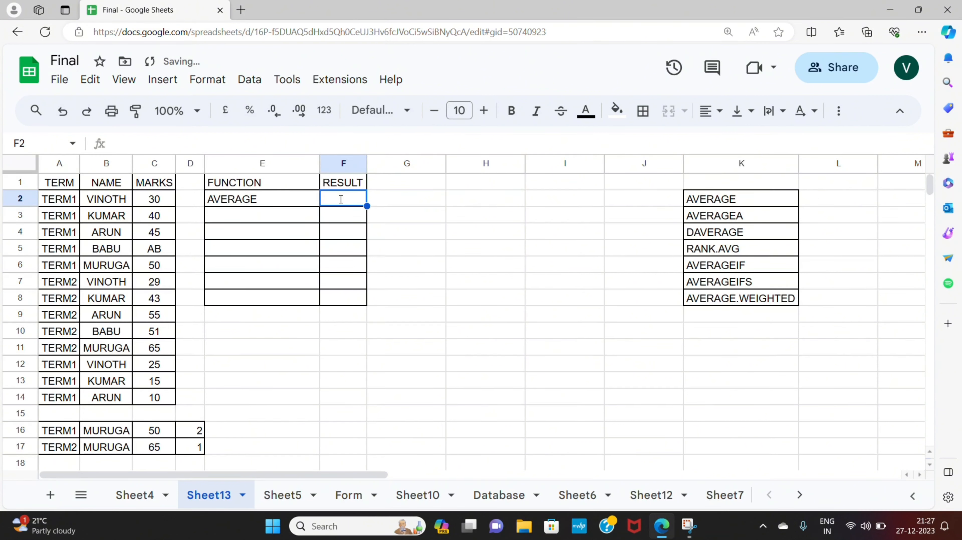
text(=)
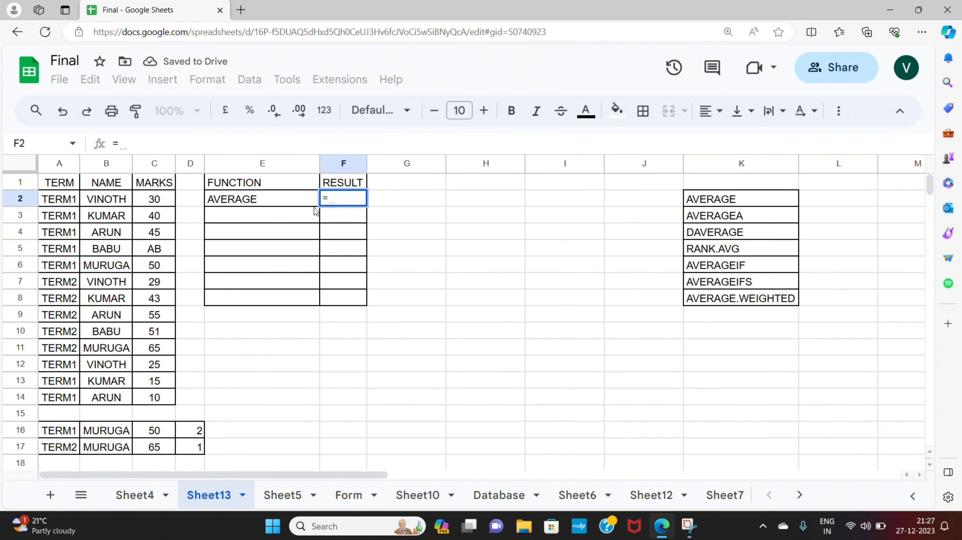
text(ave)
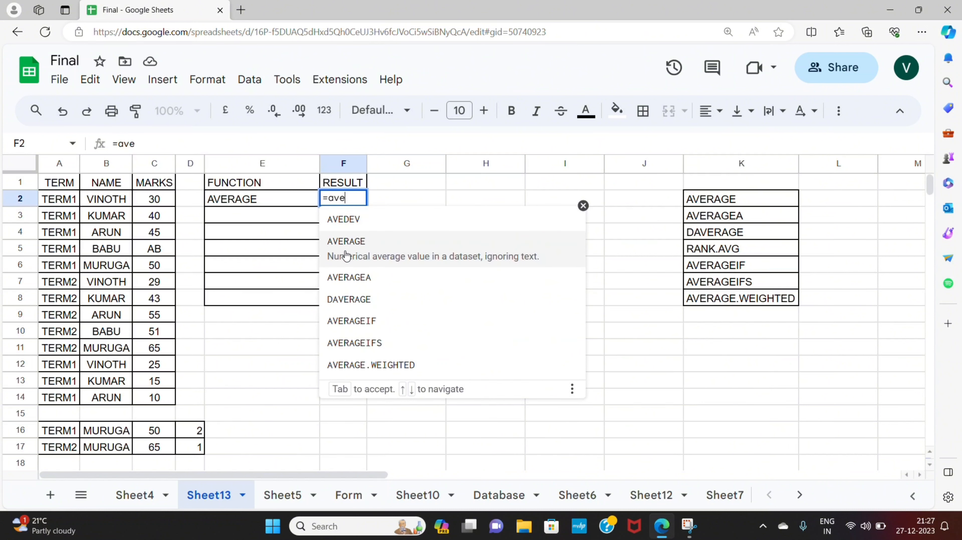
click(345, 242)
click(156, 200)
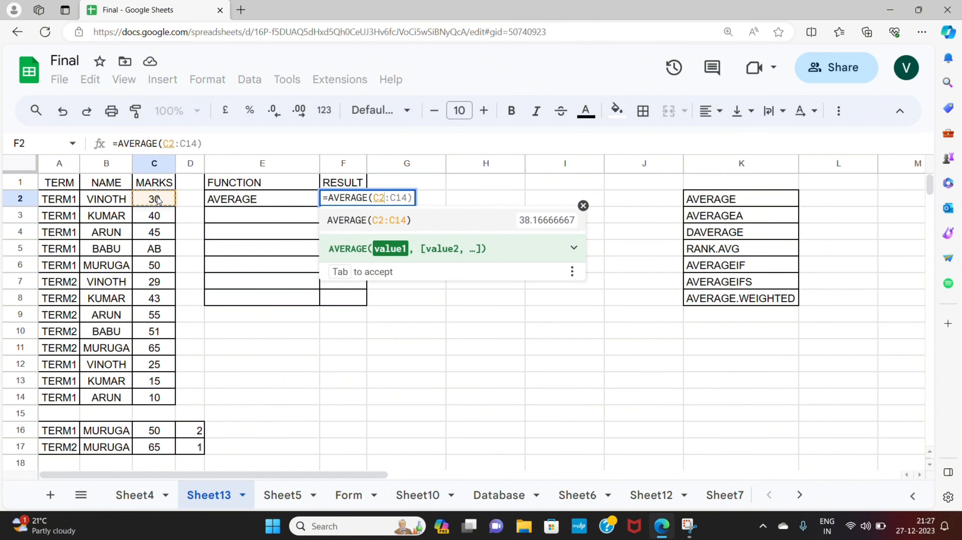
key(shift+Down)
key(shift+Down)
key(shift+Down)
key(shift+Down)
key(shift+Down)
key(shift+Down)
key(shift+Down)
key(shift+Down)
key(shift+Down)
key(shift+Down)
key(shift+Down)
key(shift+Down)
key(shift+Down)
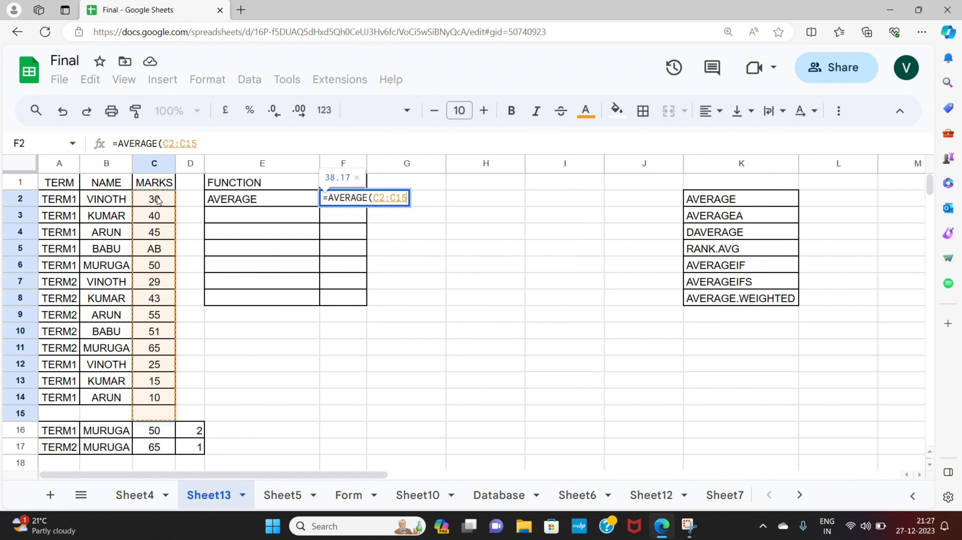
key(shift+Up)
text())
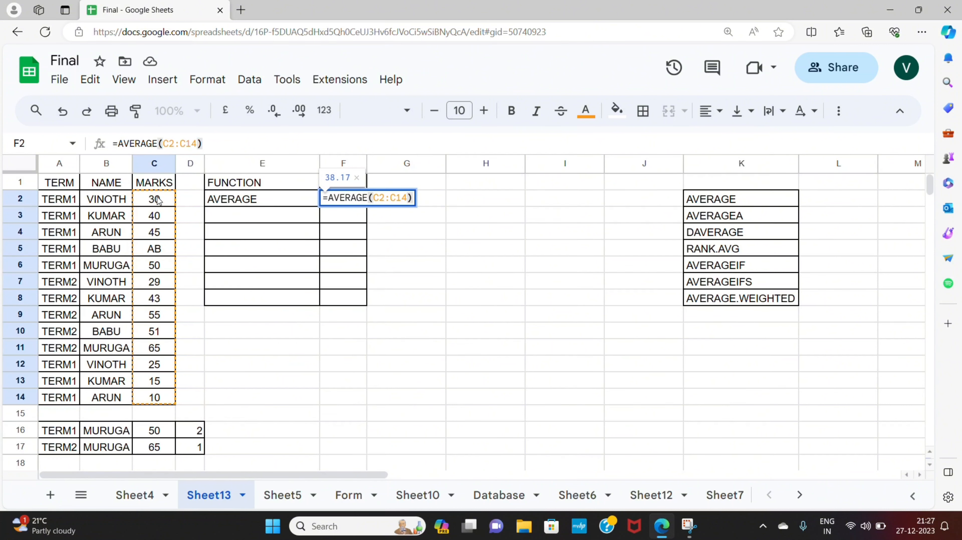
key(Return)
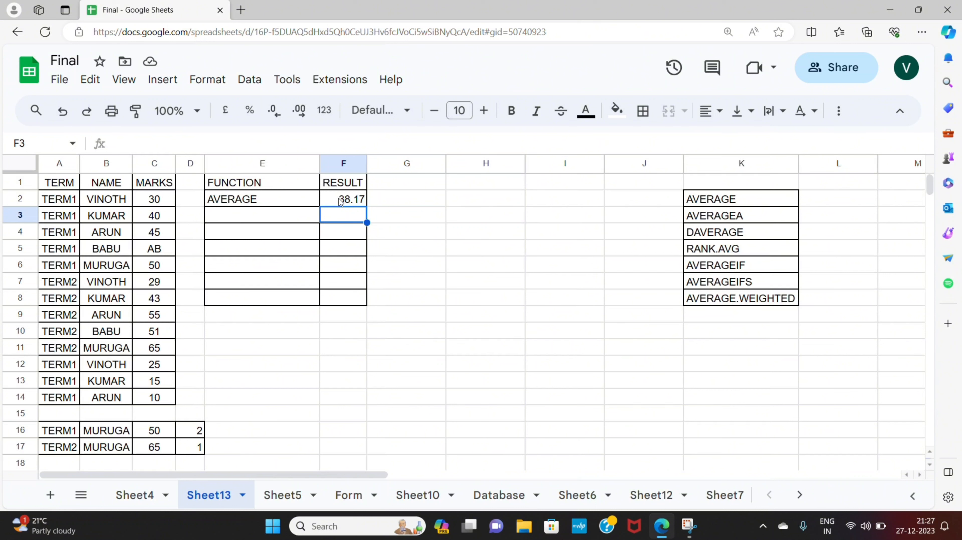
- Select the marks range C2:C14 to inspect its summary statistics
click(270, 219)
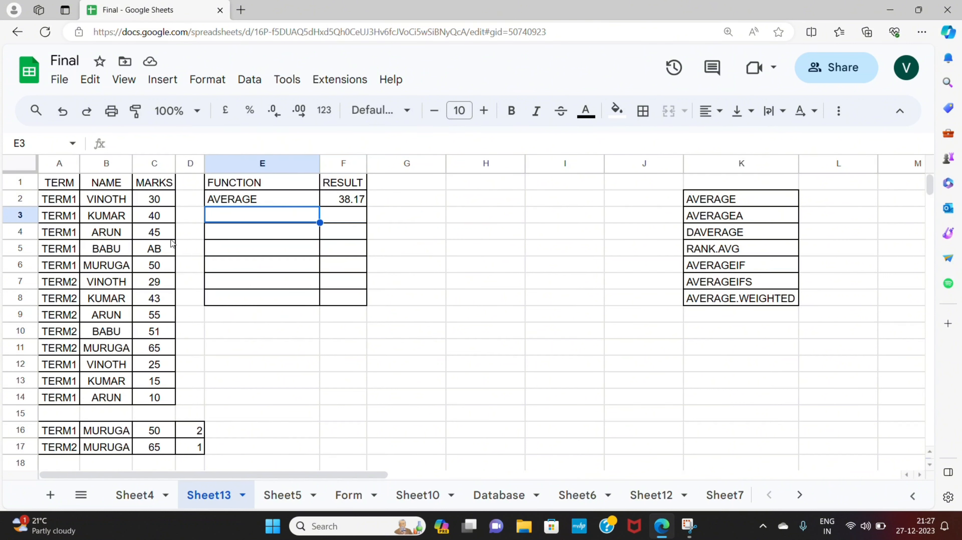
click(155, 200)
key(ctrl+shift+Right)
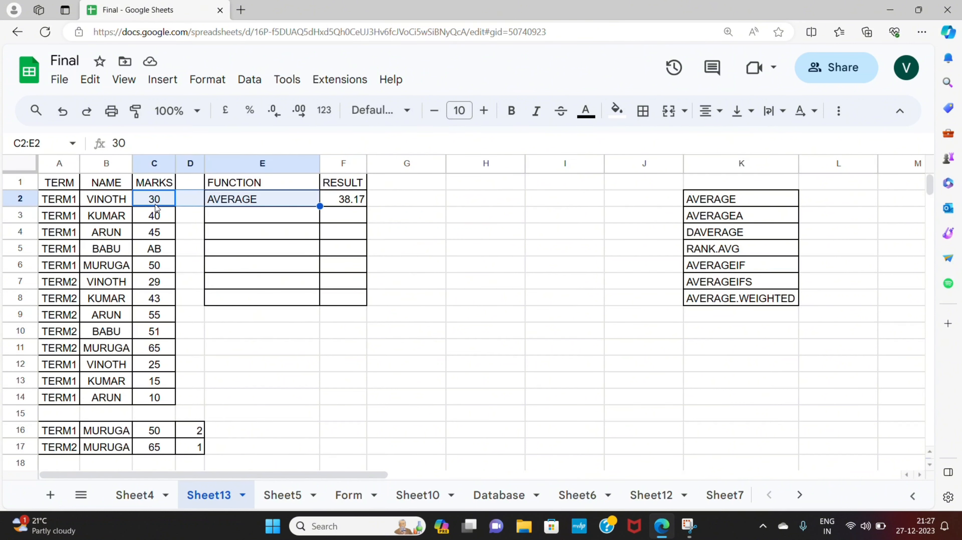
key(ctrl+shift+Down)
key(Left)
key(Right)
key(ctrl+shift+Down)
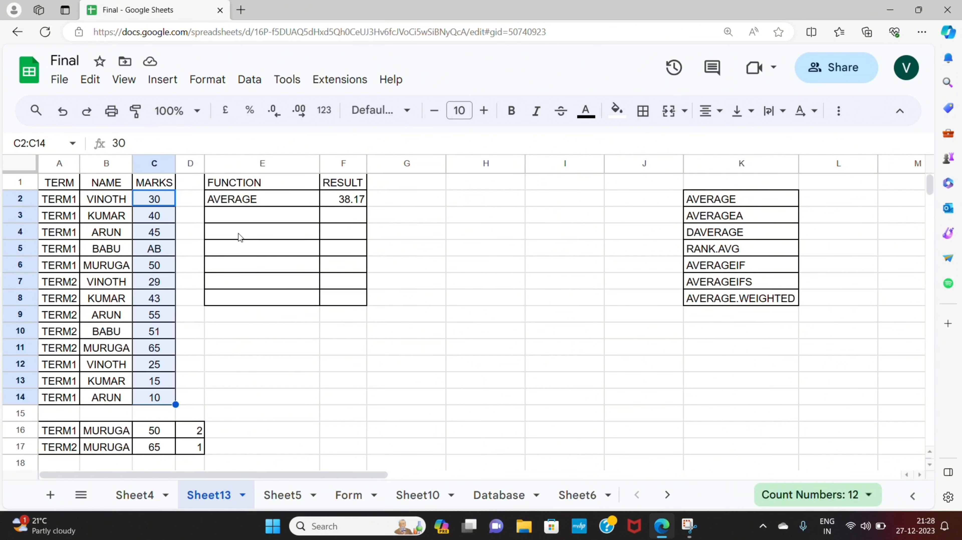
click(290, 221)
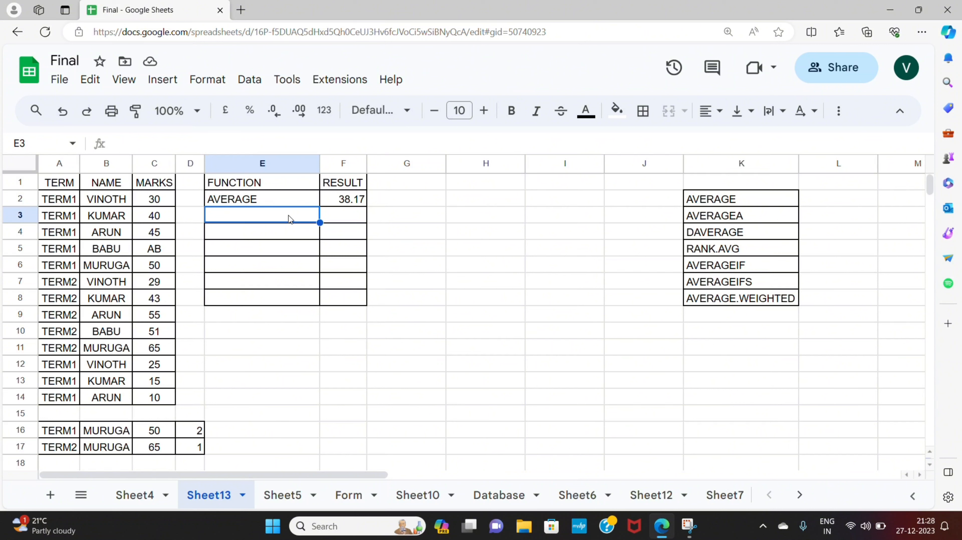
- Copy the AVERAGEA label from the function list into the next FUNCTION cell
click(735, 217)
key(ctrl+c)
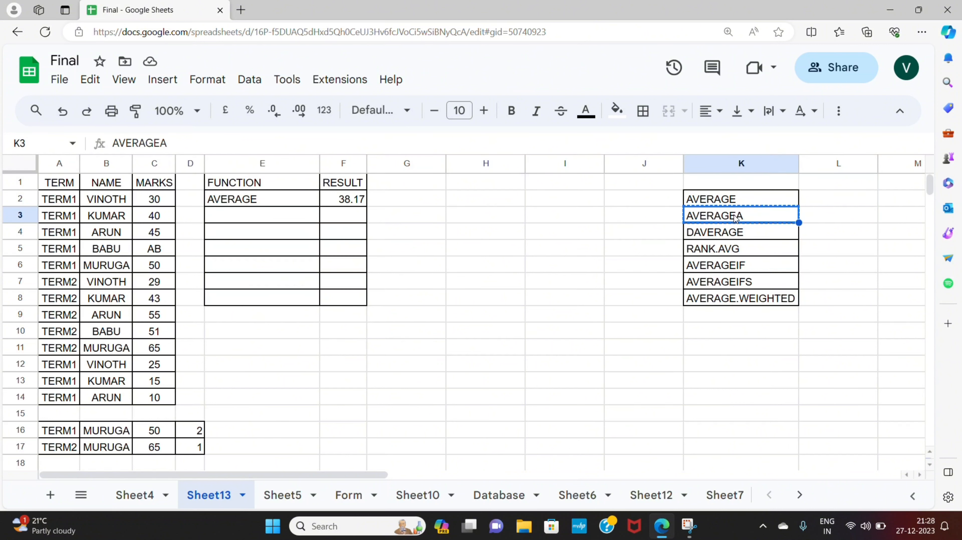
click(278, 220)
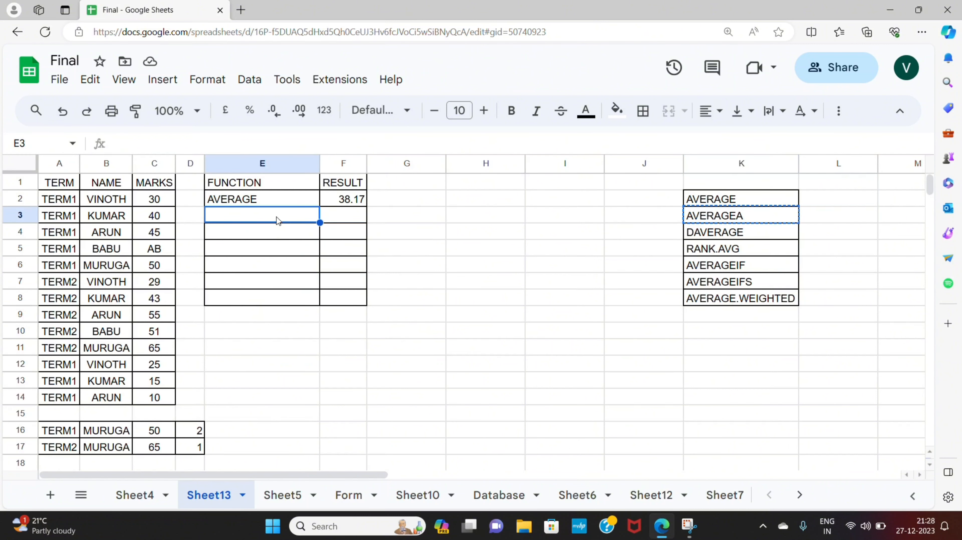
key(ctrl+v)
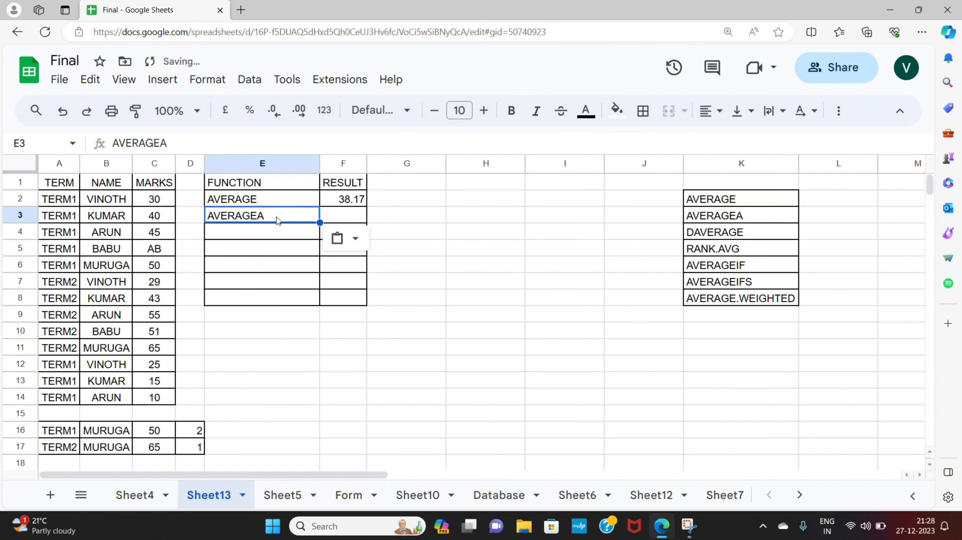
- Enter =AVERAGEA(C2:C14) in the result cell beside AVERAGEA
click(350, 219)
text(=aver)
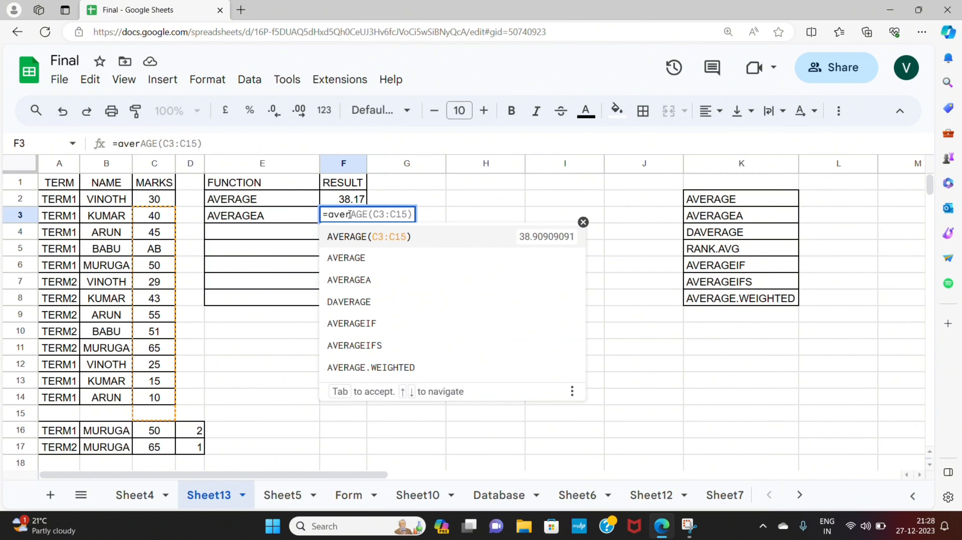
click(352, 297)
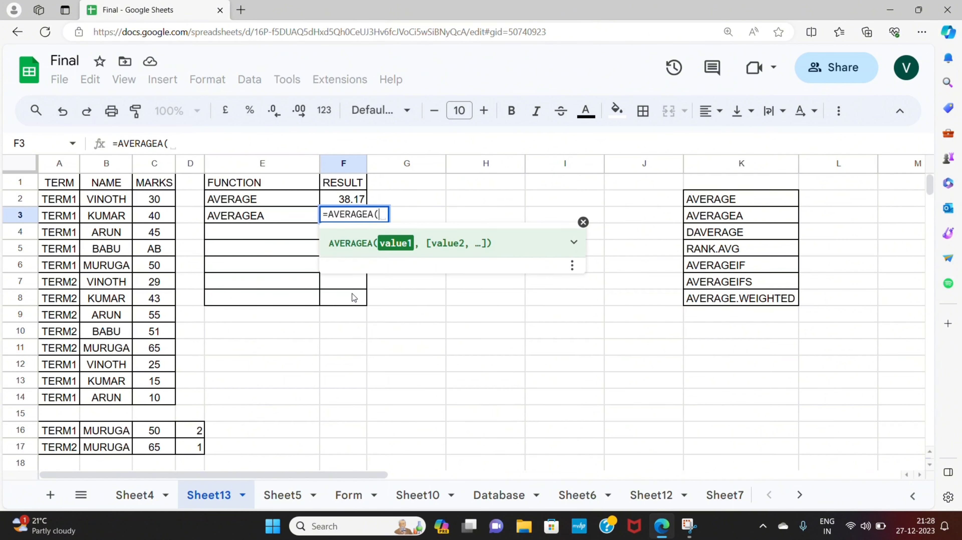
click(167, 201)
key(ctrl+shift+Down)
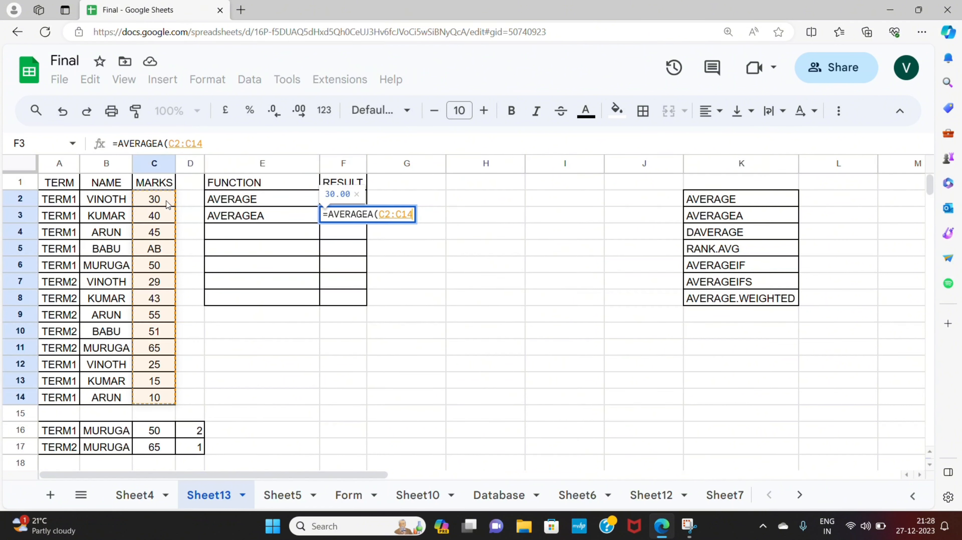
text())
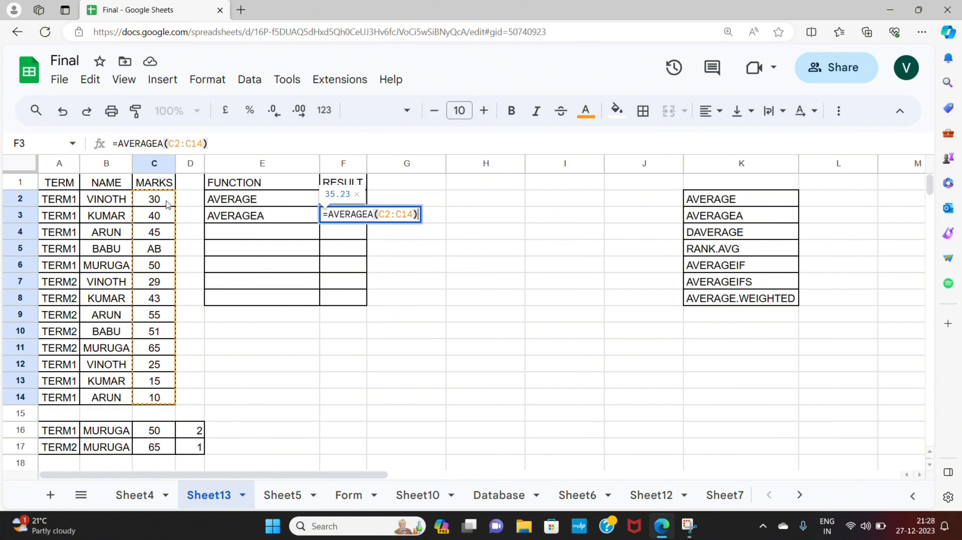
key(Return)
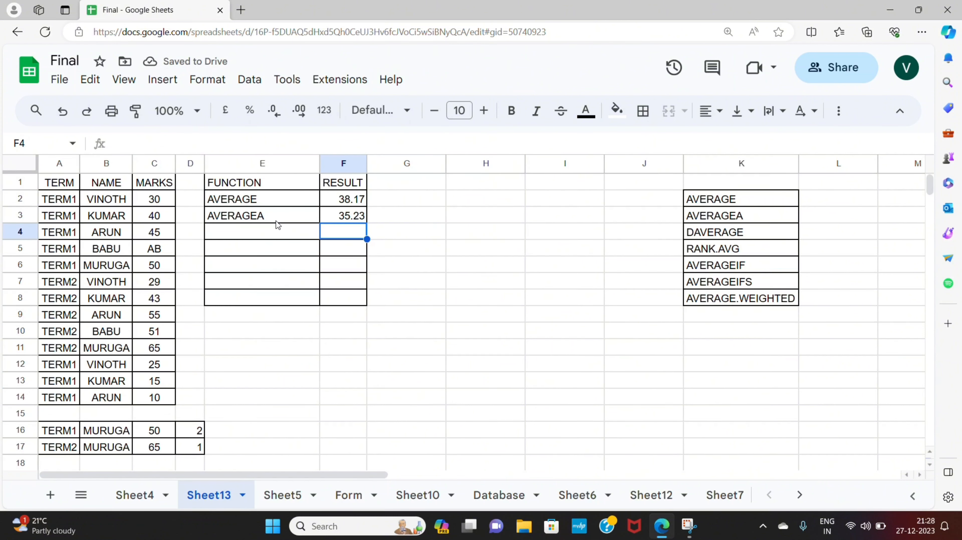
- Temporarily replace the AB mark in C5 with 0, then undo that change
click(162, 252)
text(0)
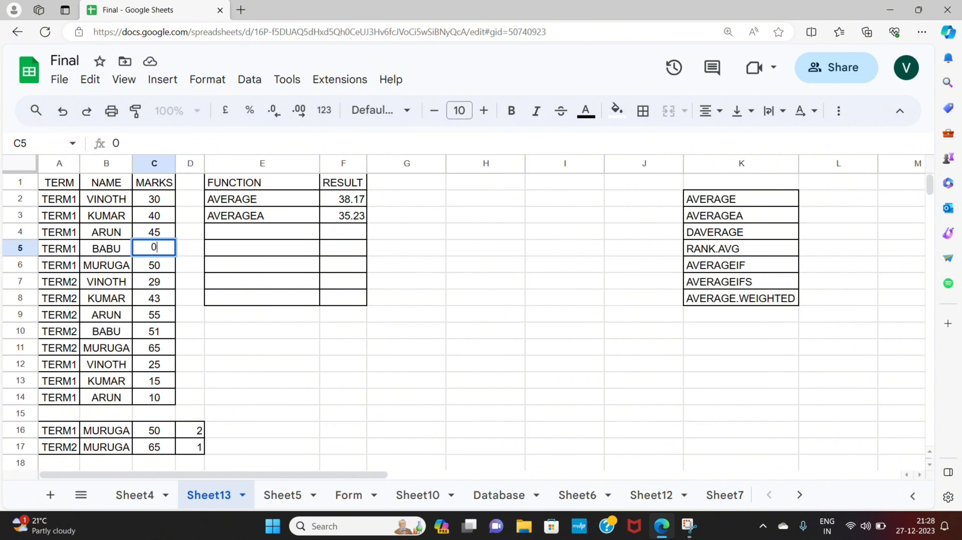
key(Return)
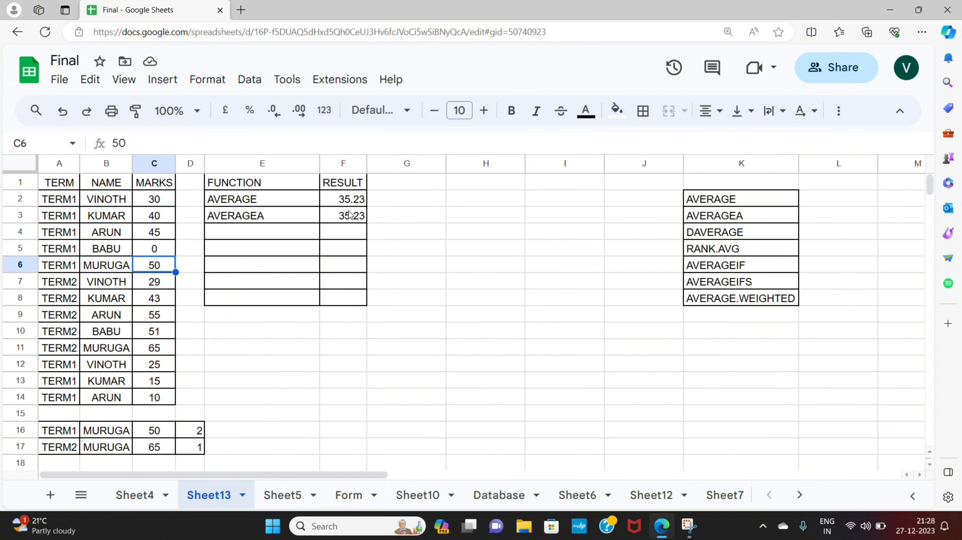
key(ctrl+z)
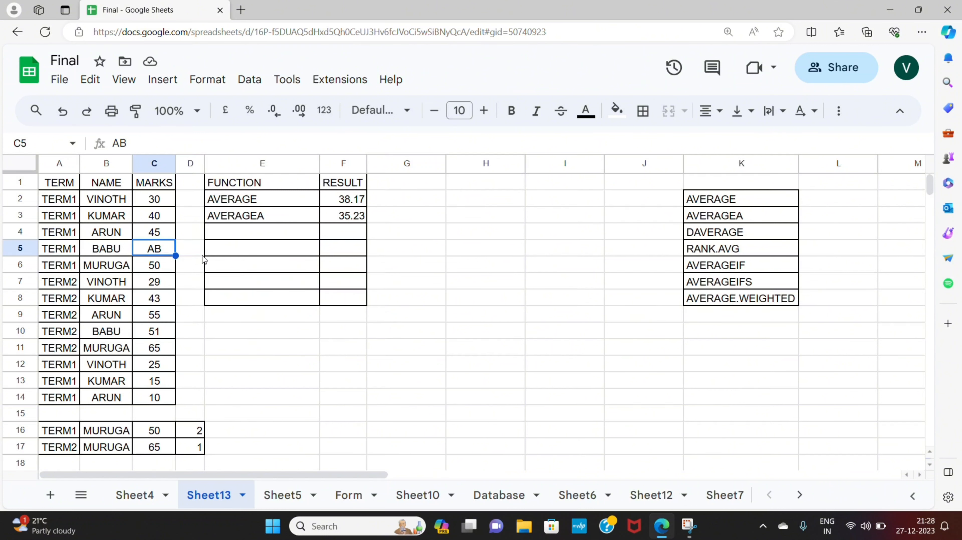
- Copy the DAVERAGE label from the function list into the next FUNCTION cell
click(740, 266)
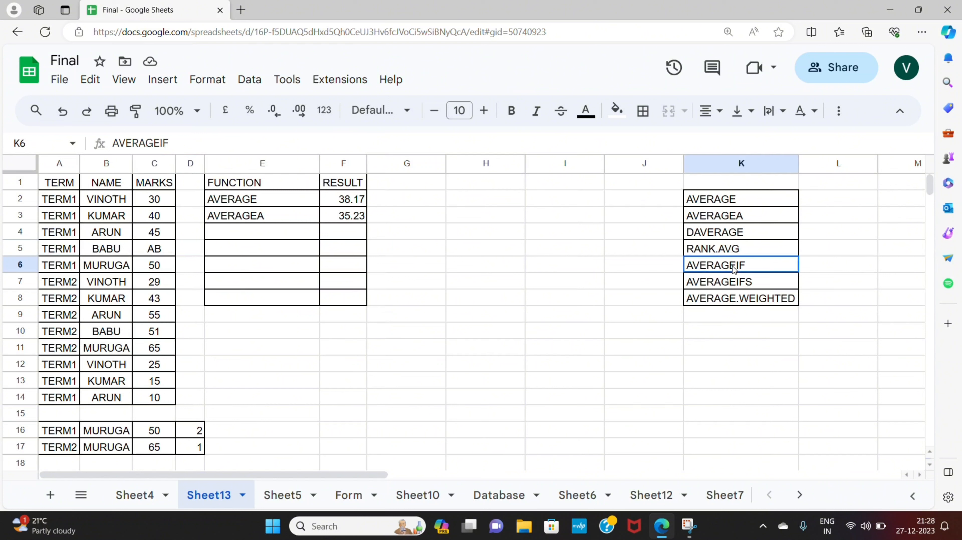
click(723, 233)
key(ctrl+c)
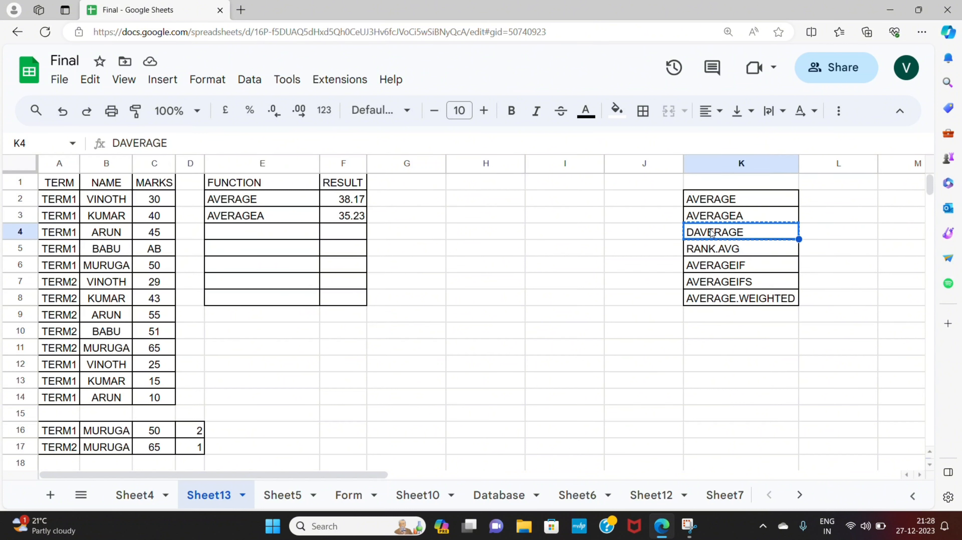
click(301, 236)
key(ctrl+v)
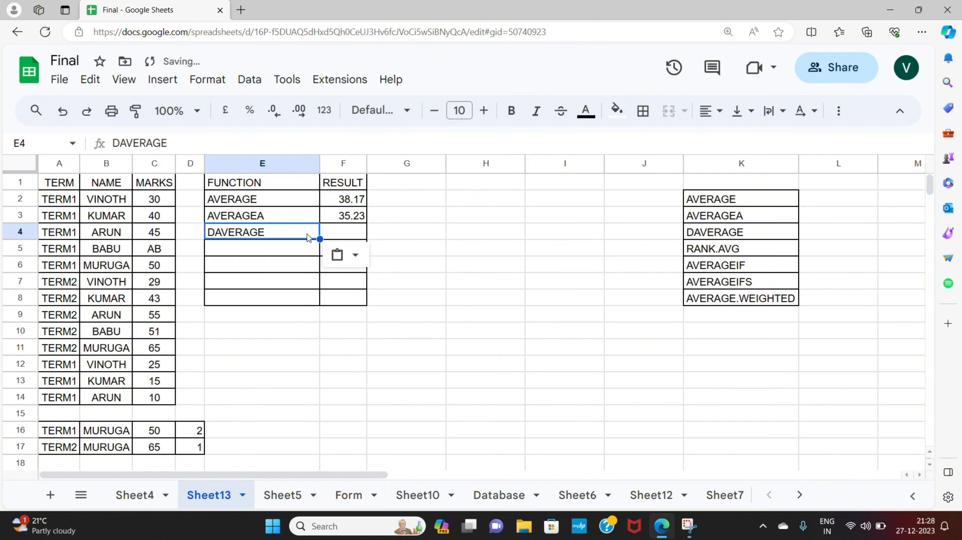
- Enter =DAVERAGE(A1:C14,C1,A1:B2) beside DAVERAGE, using the table, MARKS field and TERM/NAME criteria
click(355, 234)
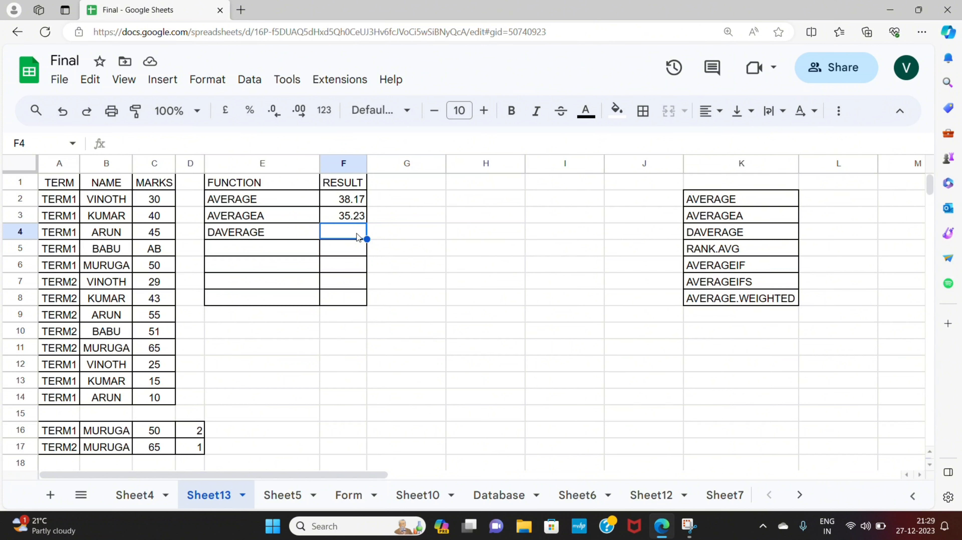
double_click(357, 235)
text(=)
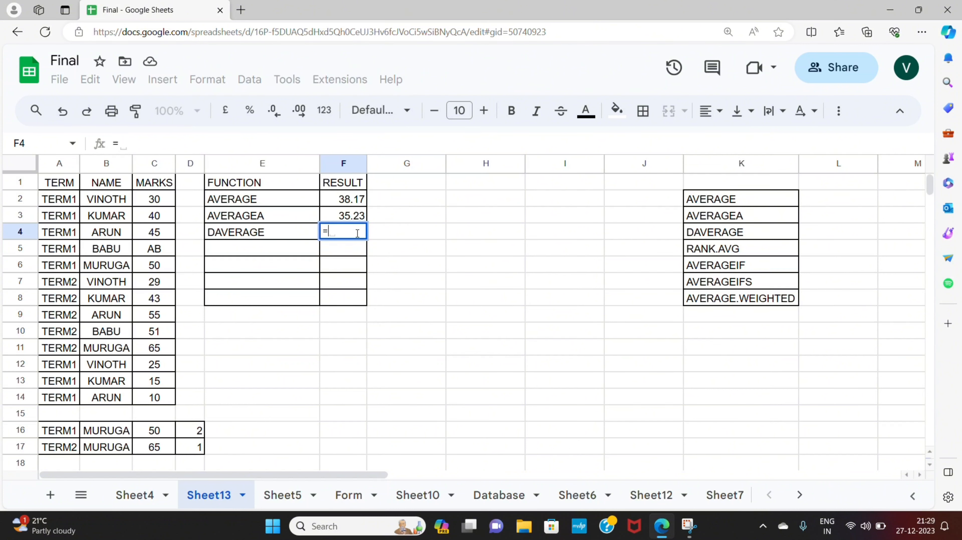
text(daverage()
drag(59, 183, 159, 400)
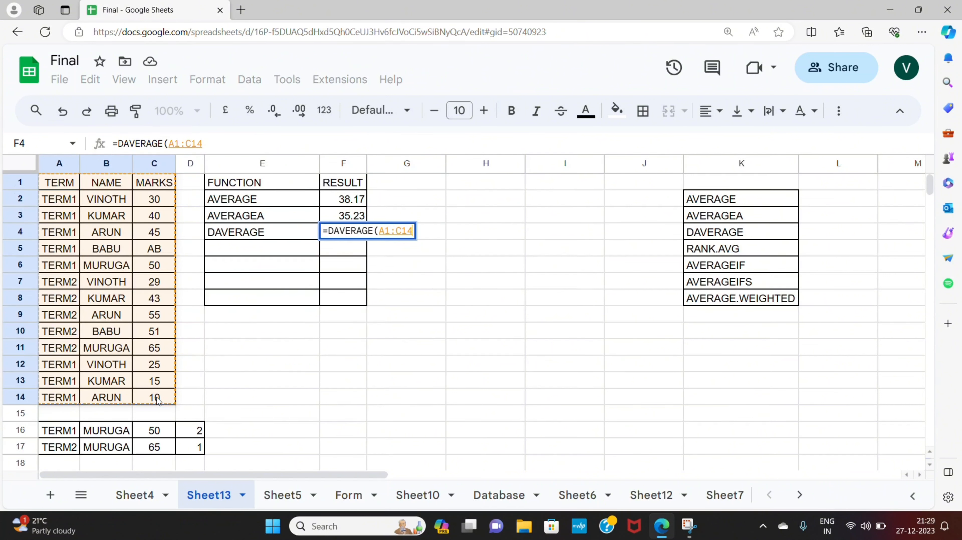
text(,)
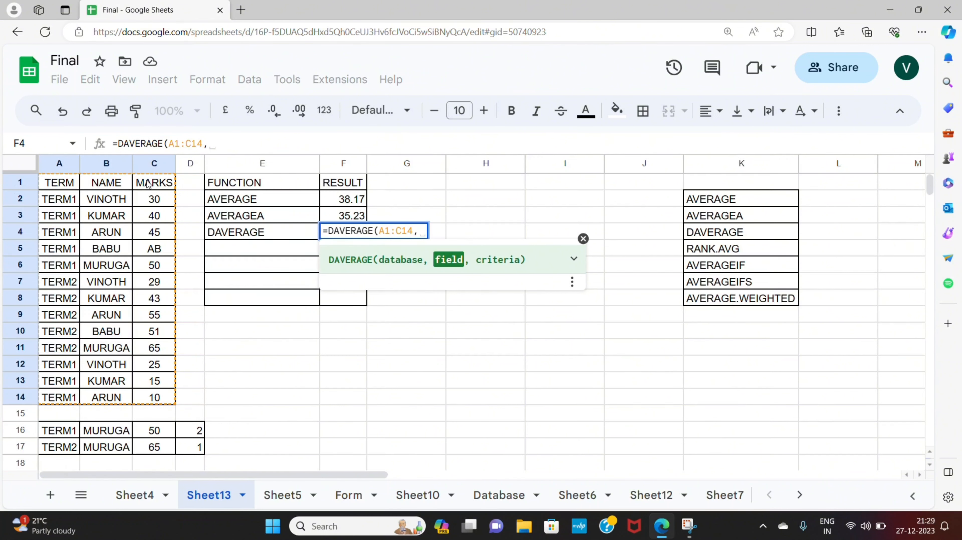
click(148, 185)
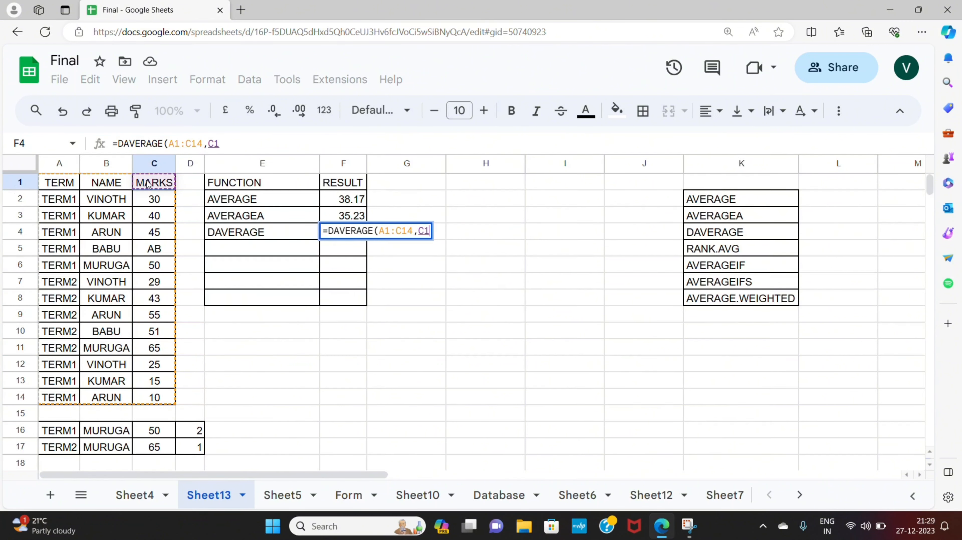
text(,)
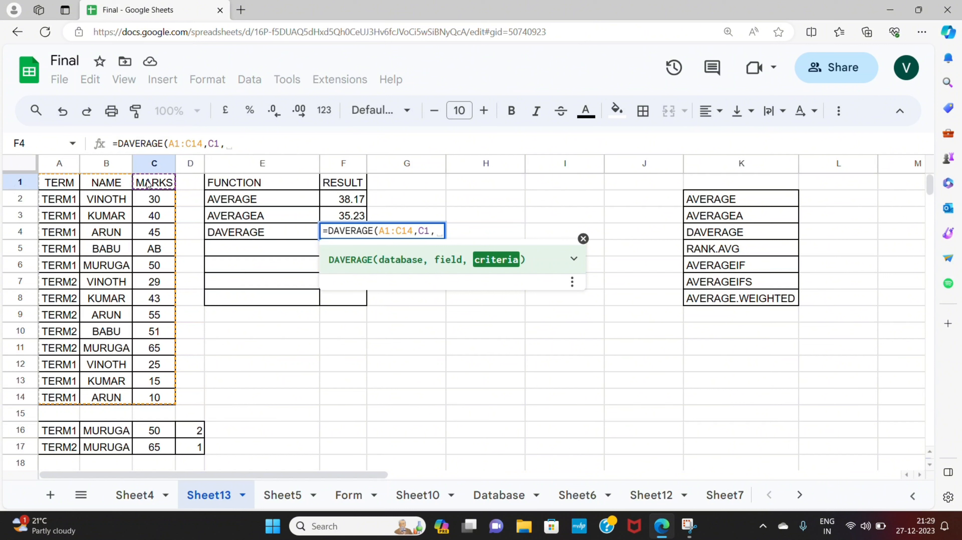
click(56, 185)
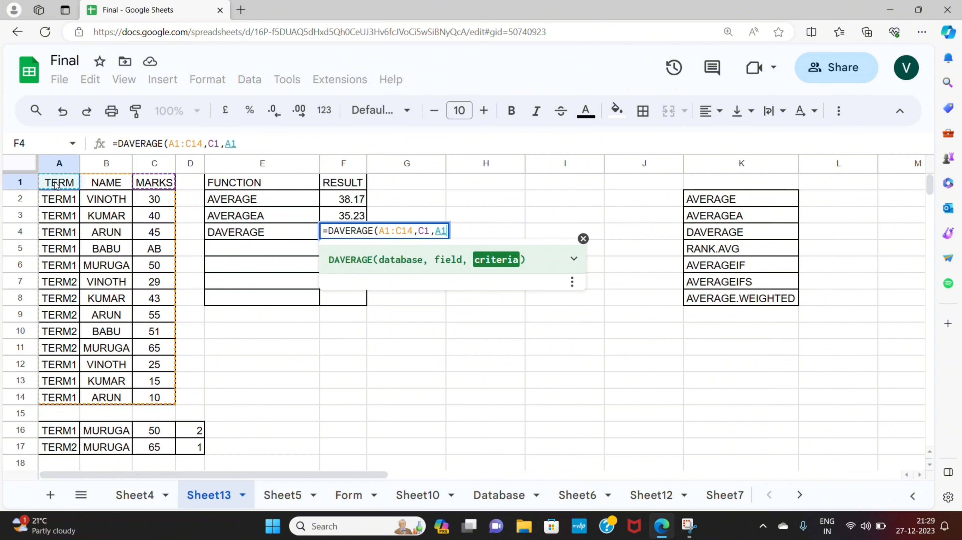
drag(55, 183, 93, 201)
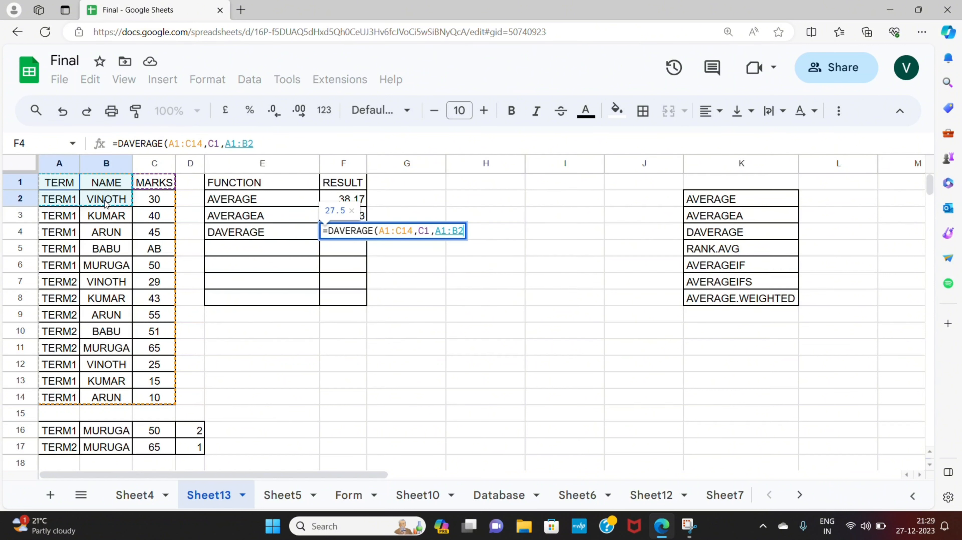
text())
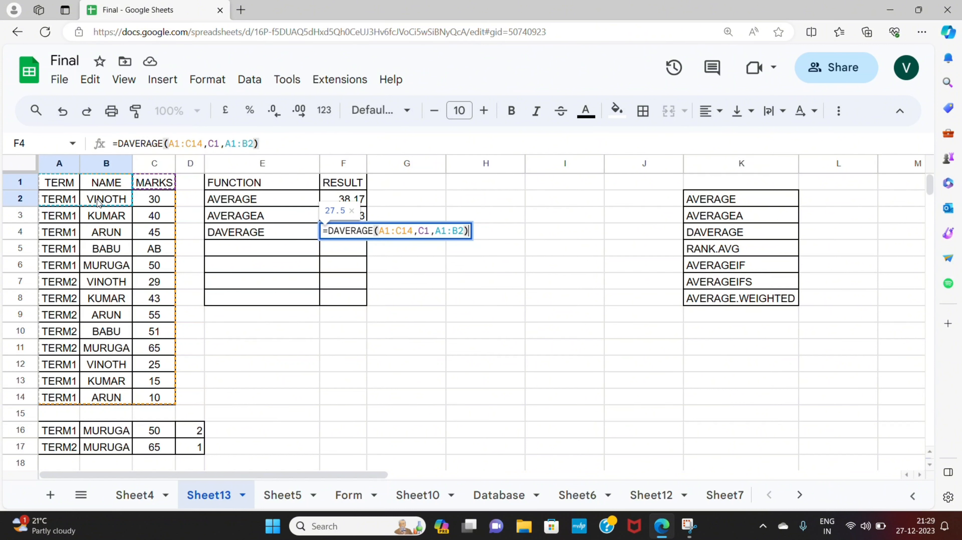
key(Return)
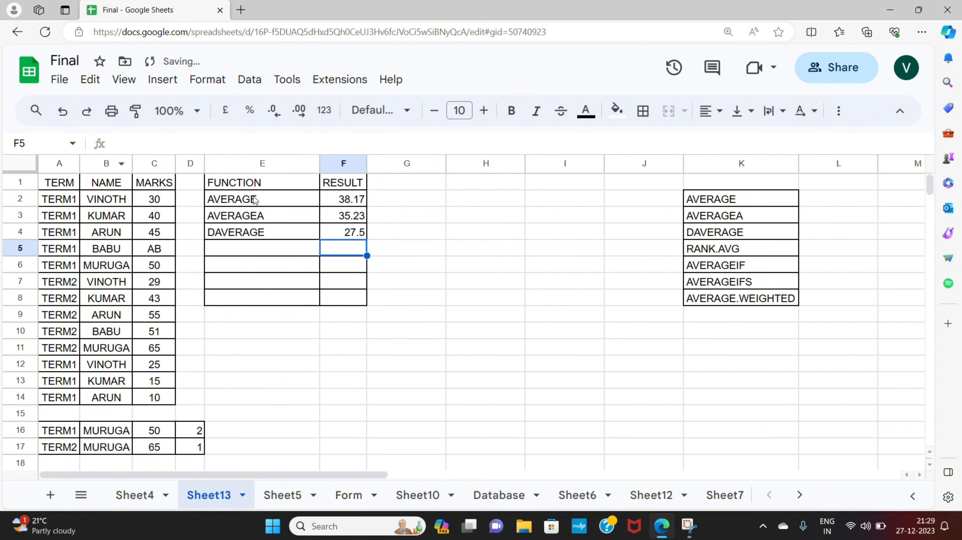
- Copy the AVERAGEIF label from the function list into the next FUNCTION cell, E5
click(341, 234)
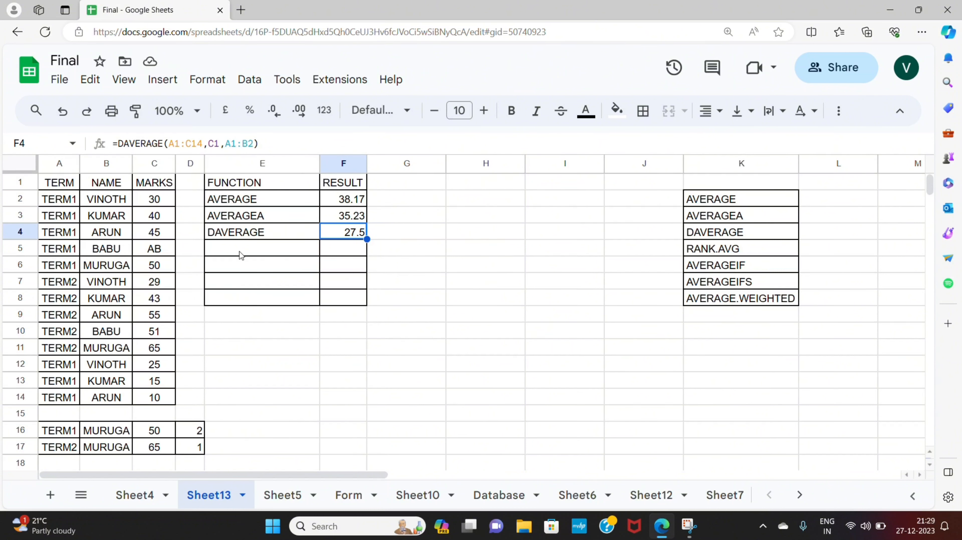
click(267, 248)
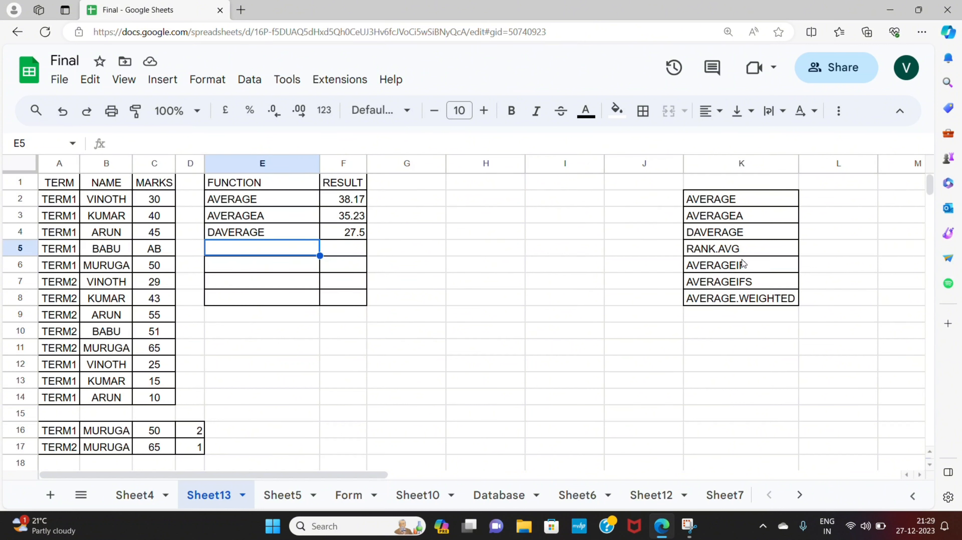
click(728, 267)
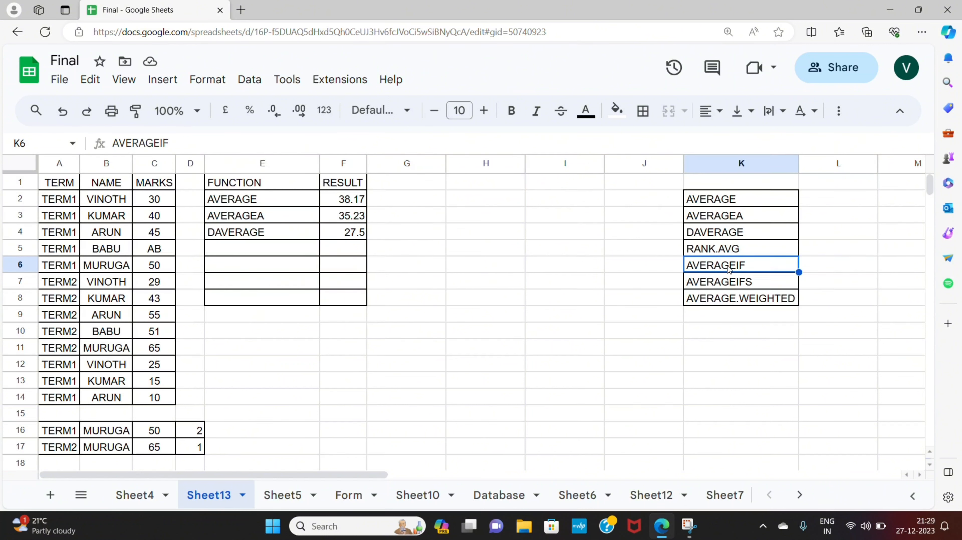
key(ctrl+c)
click(294, 253)
key(ctrl+v)
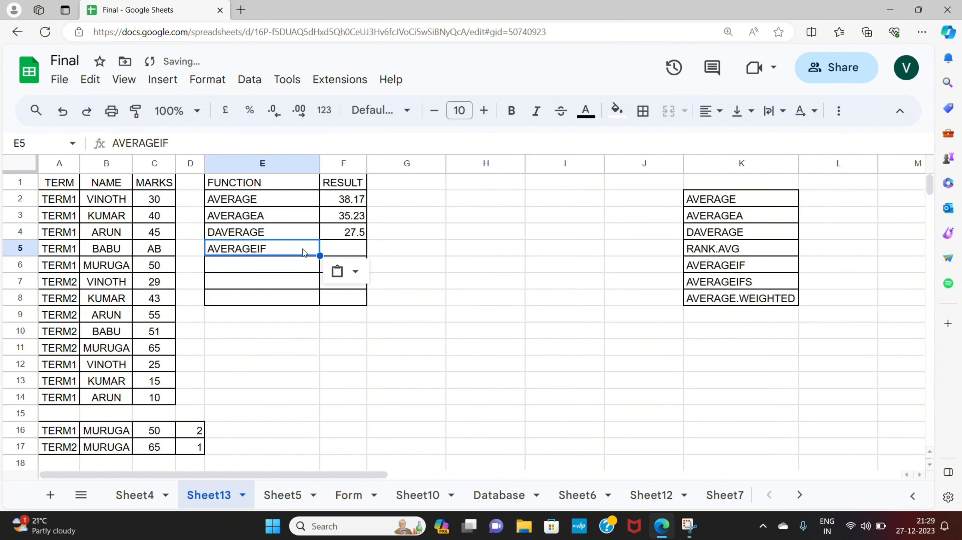
- Enter =AVERAGEIF(A2:A14,A7,C2:C14) beside AVERAGEIF, averaging marks where TERM matches A7
click(346, 247)
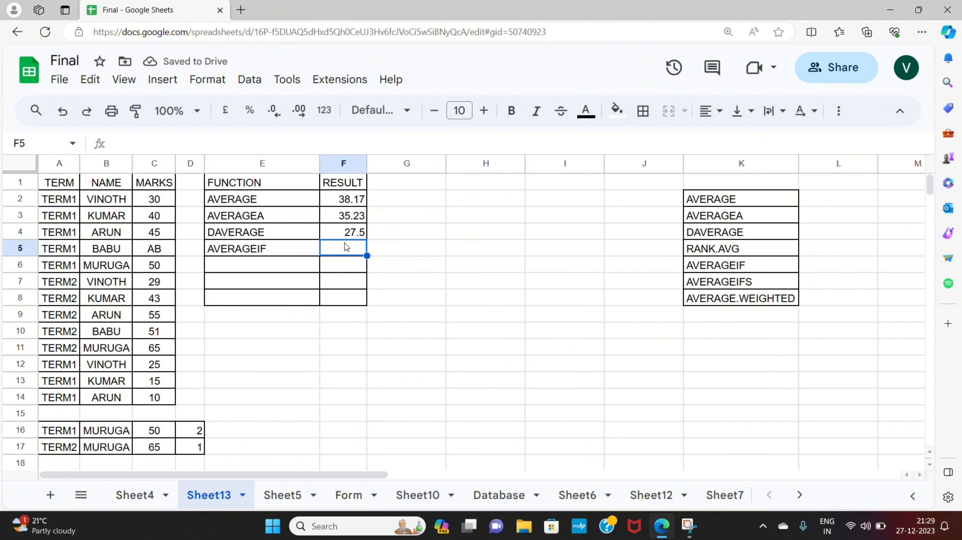
text(=)
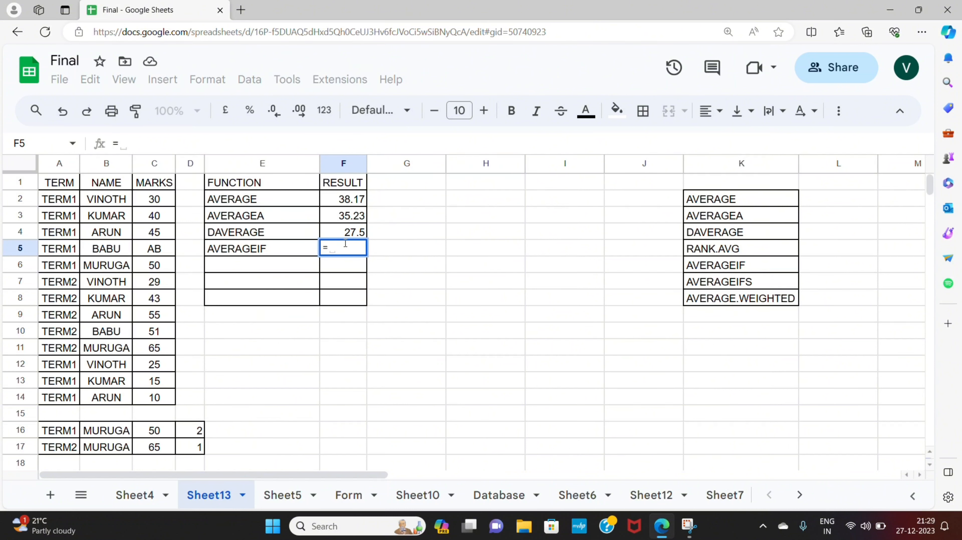
text(av)
click(351, 392)
drag(56, 199, 49, 400)
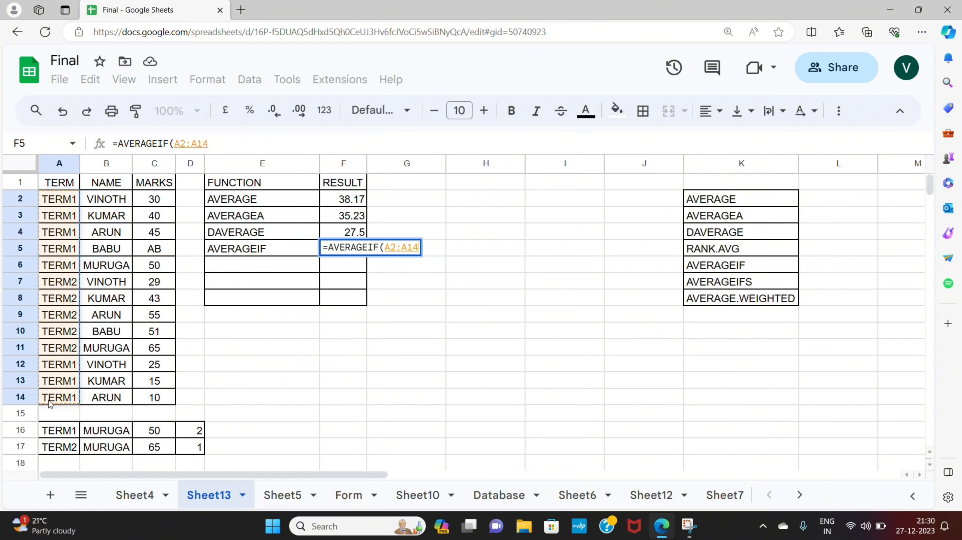
text(,)
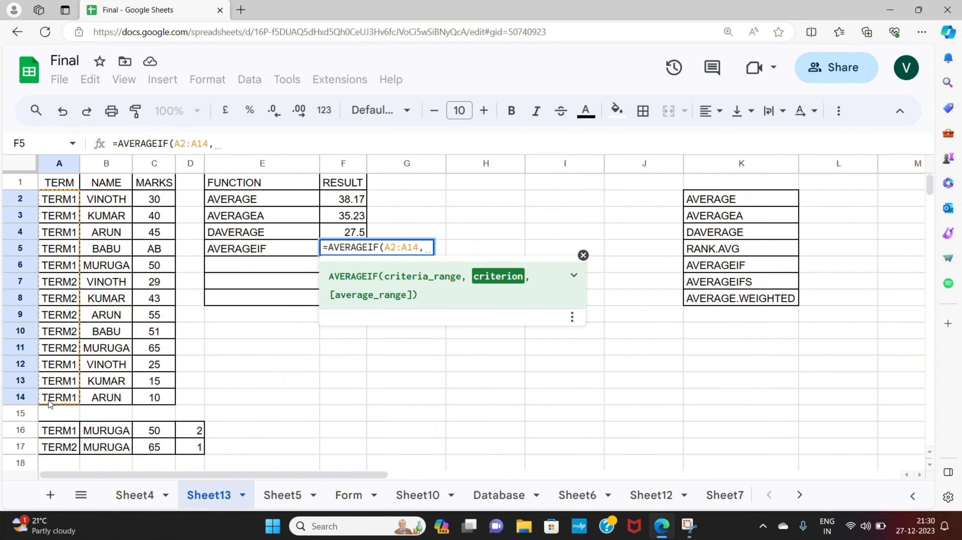
click(65, 286)
text(,)
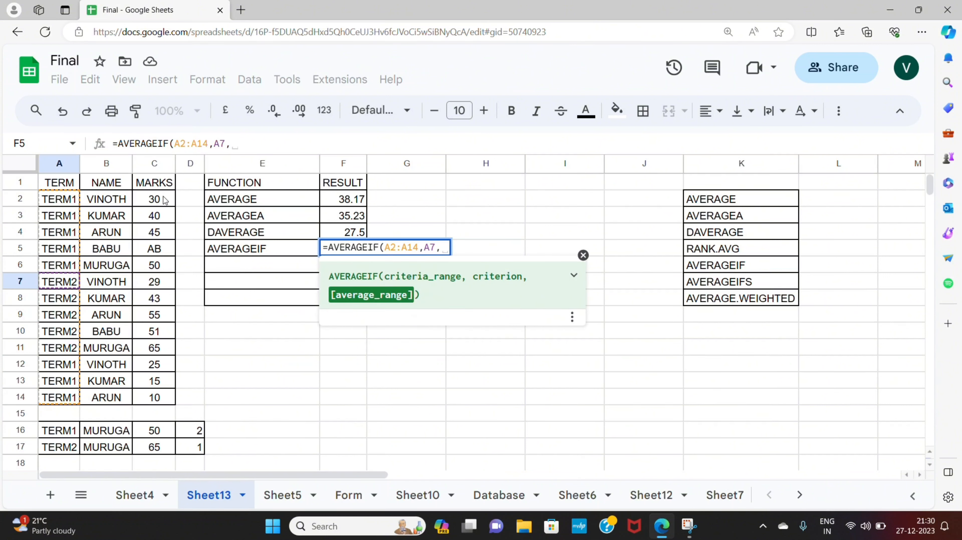
drag(164, 200, 167, 399)
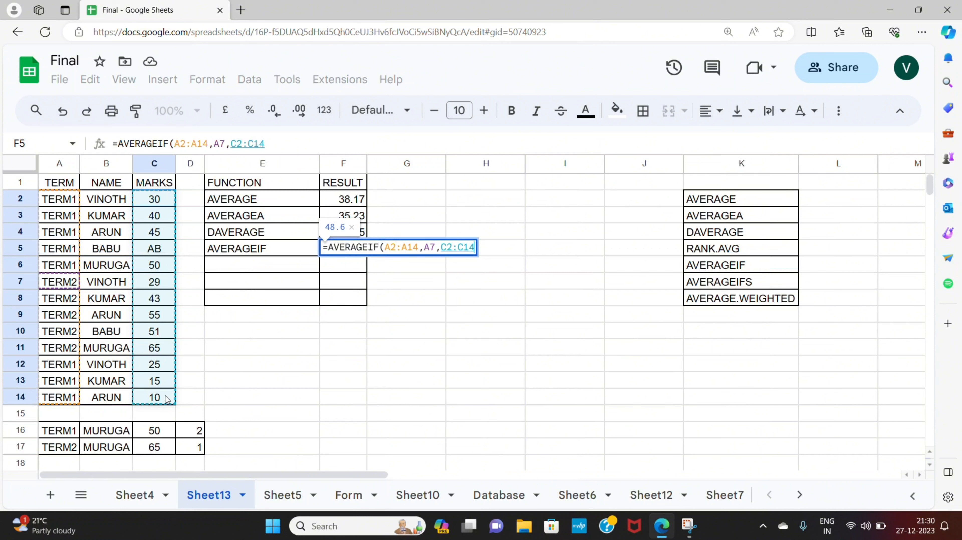
text())
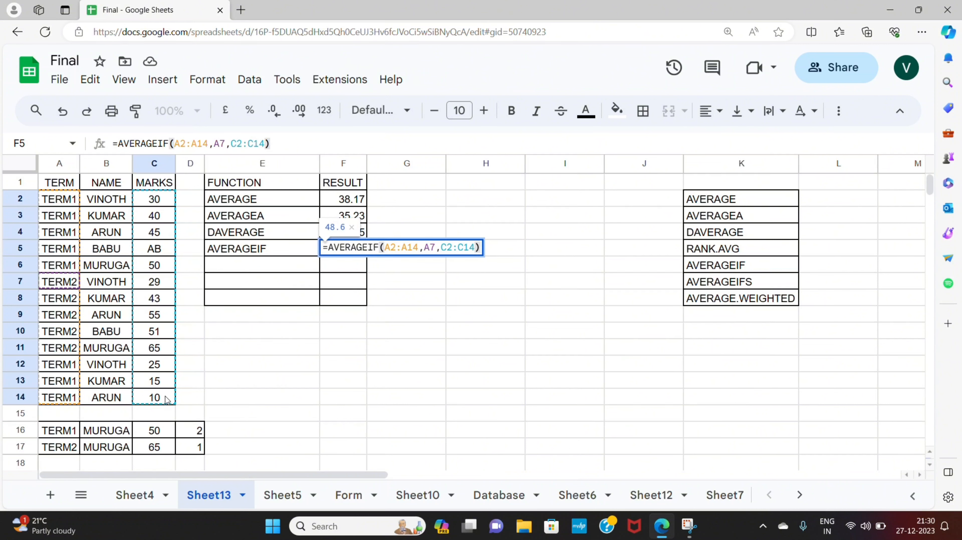
key(Return)
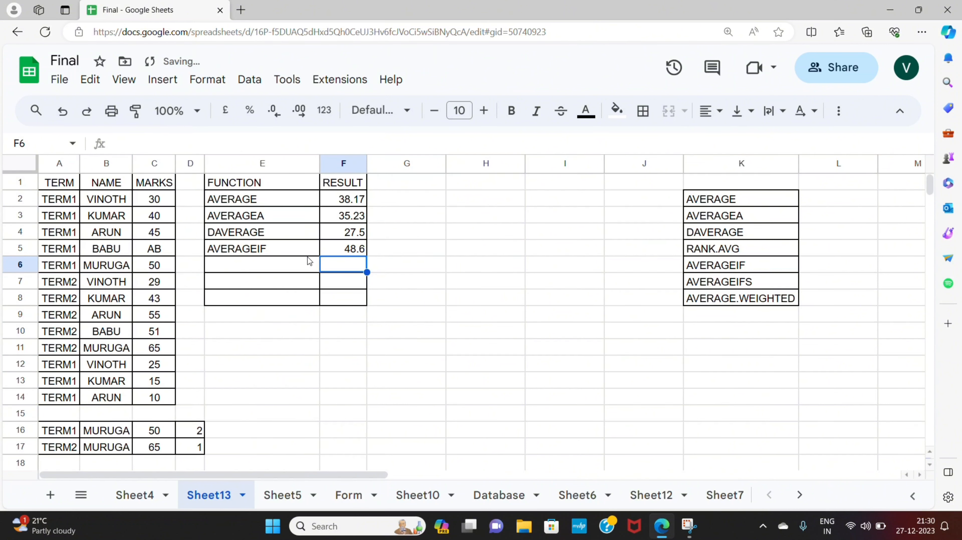
- Paste the function label into E6 and edit it to read AVERAGEIFS
click(272, 271)
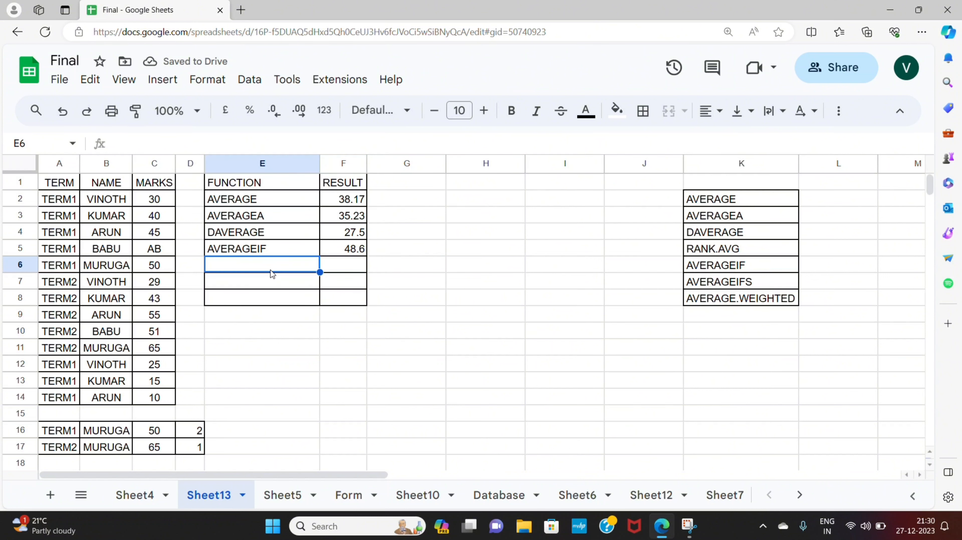
text(AVERAGEIF)
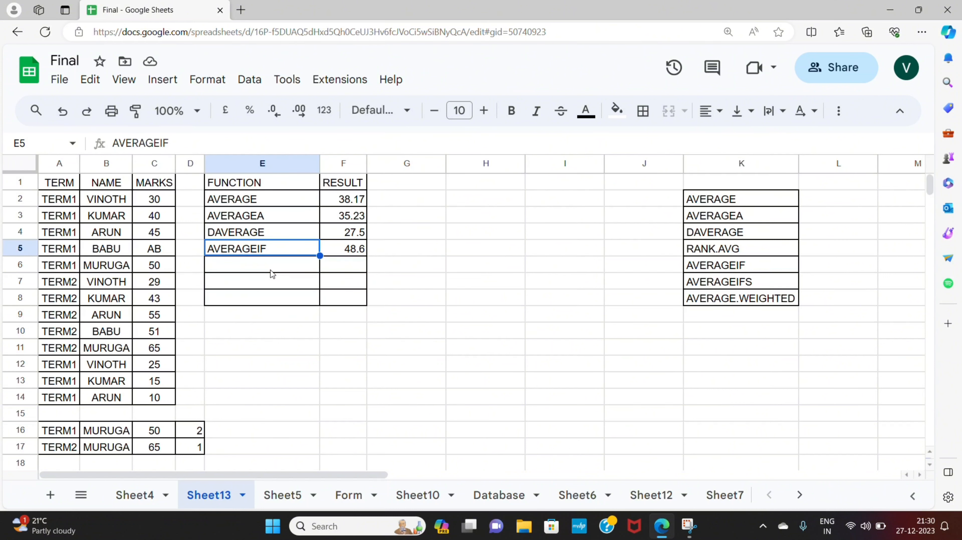
double_click(272, 264)
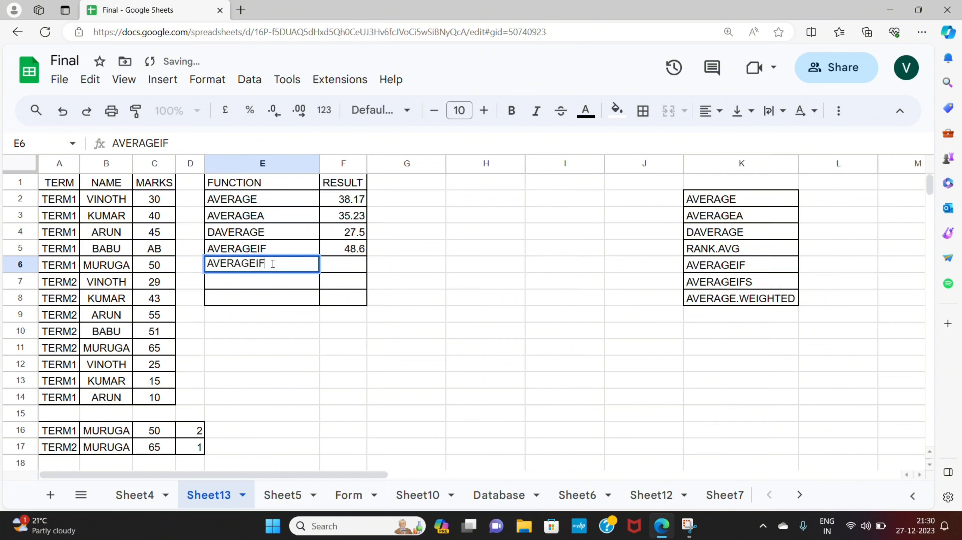
text(s)
key(Return)
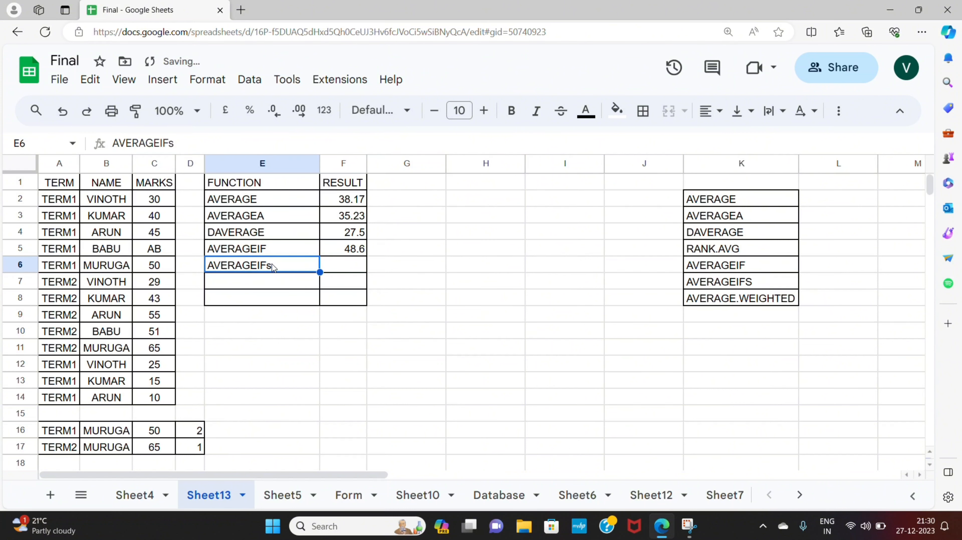
double_click(272, 263)
key(BackSpace)
text(S)
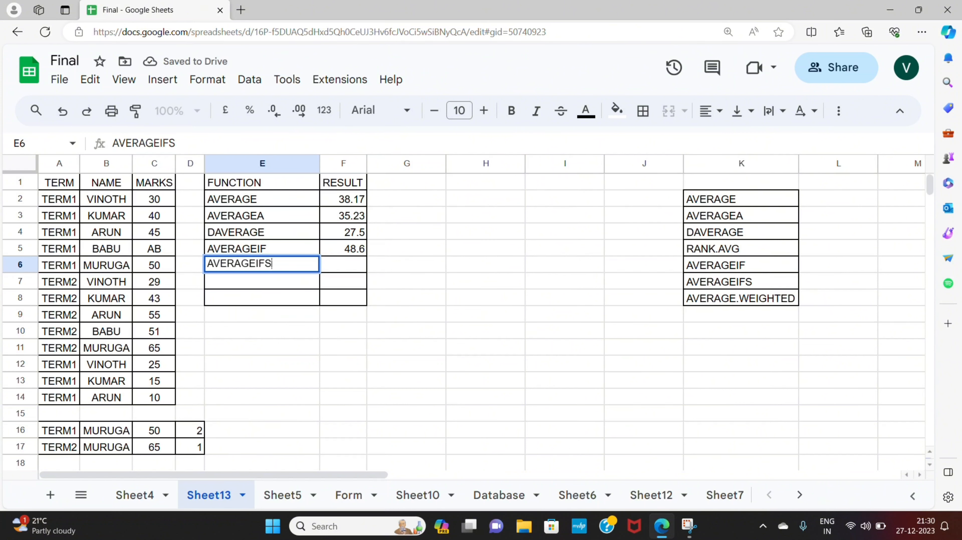
key(Return)
- Enter =AVERAGEIFS(C2:C14,A2:A14,A2,B2:B14,B2) beside AVERAGEIFS, using TERM and NAME criteria
key(Right)
key(Up)
text(=)
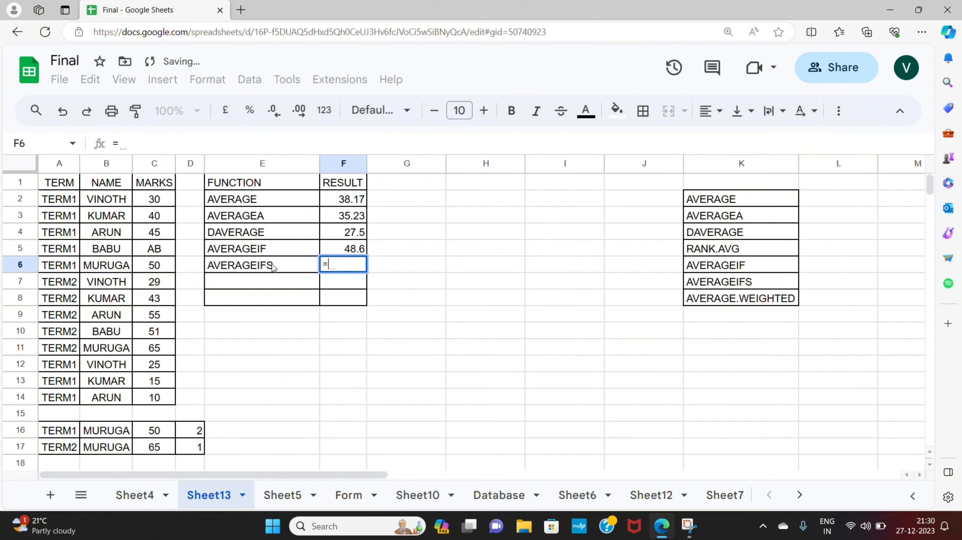
text(ave)
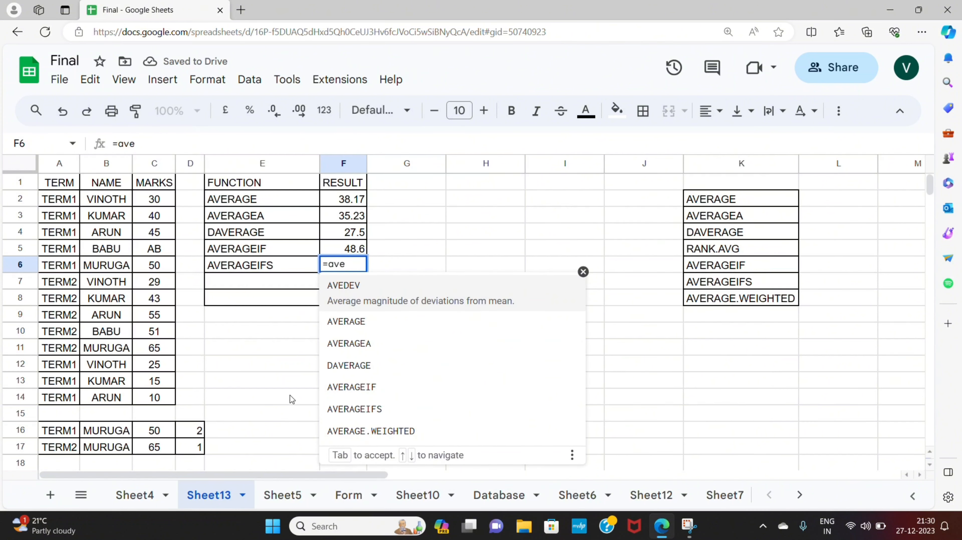
click(358, 407)
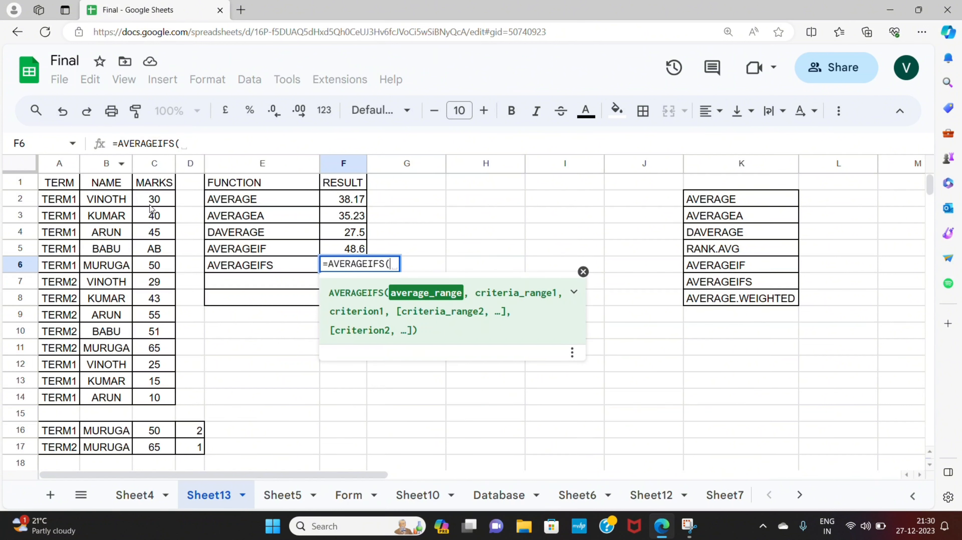
drag(151, 207, 162, 399)
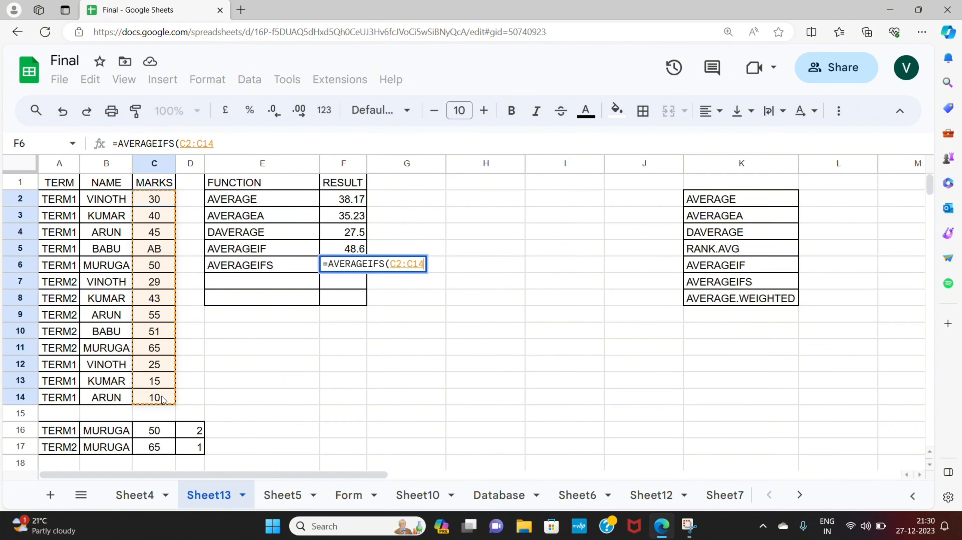
text(,)
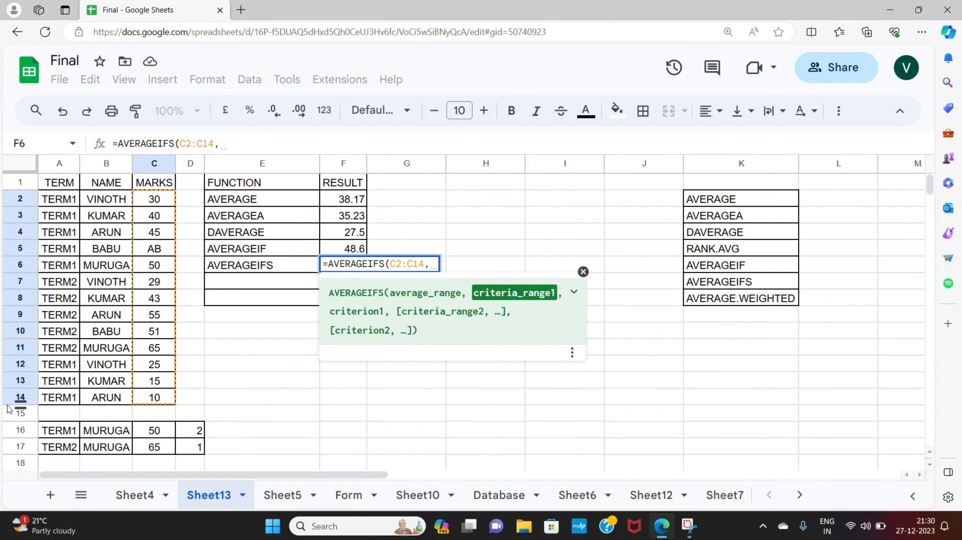
click(63, 202)
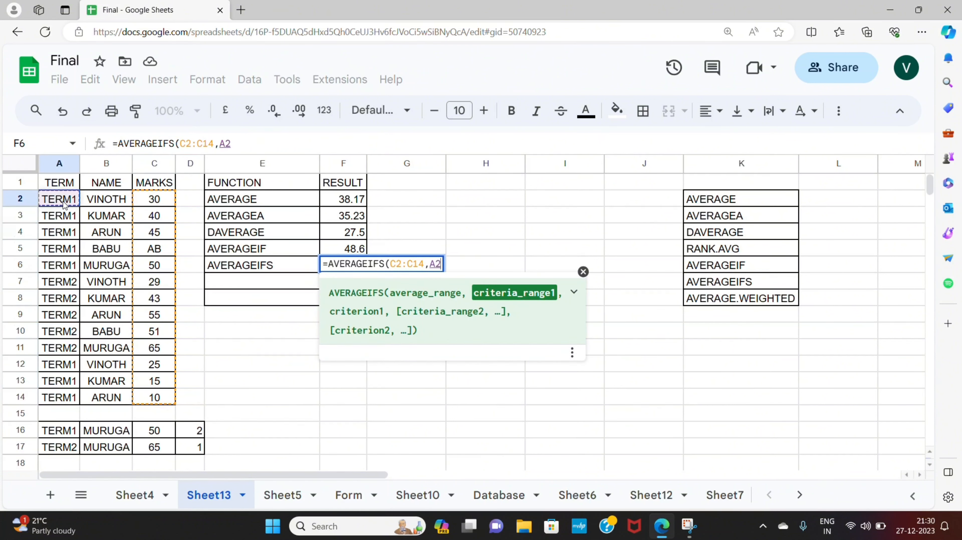
drag(63, 202, 66, 403)
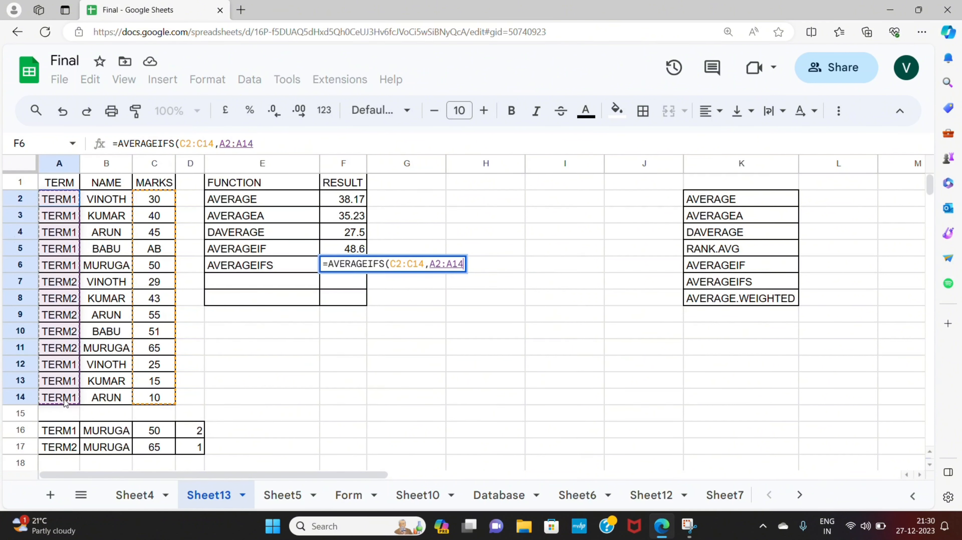
text(,)
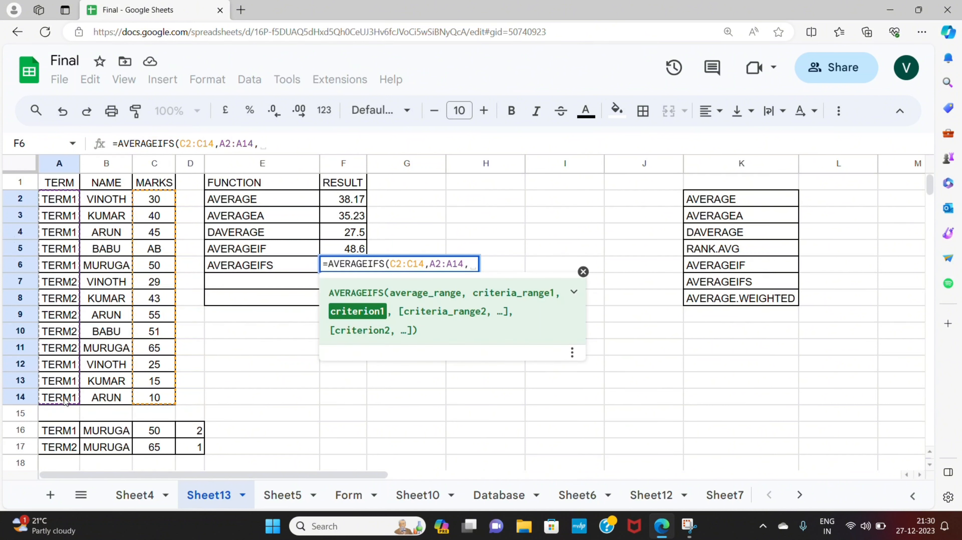
click(60, 200)
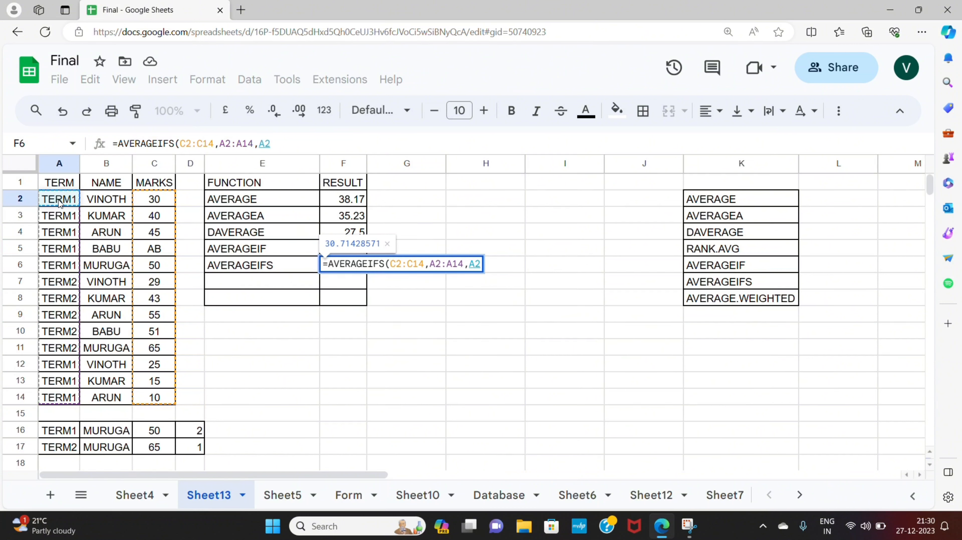
text(,)
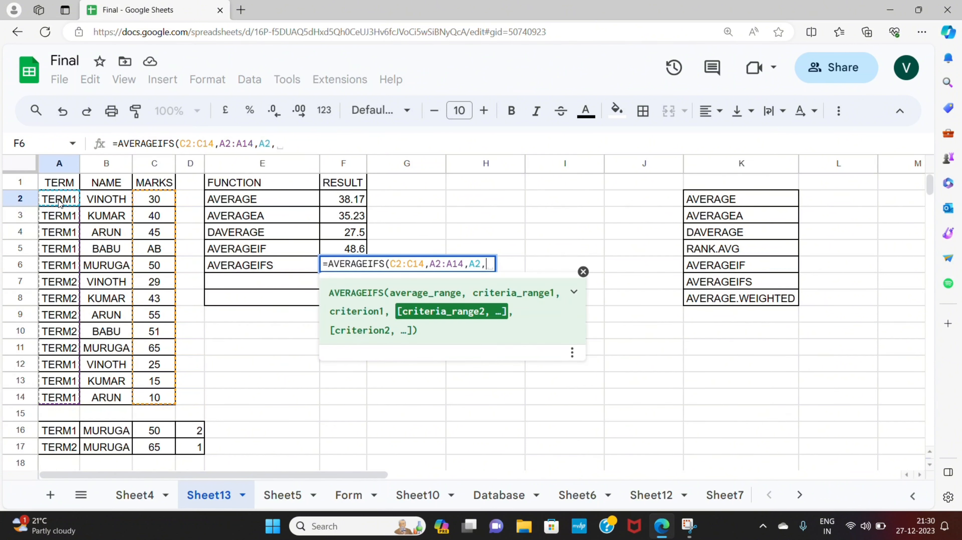
drag(97, 204, 106, 398)
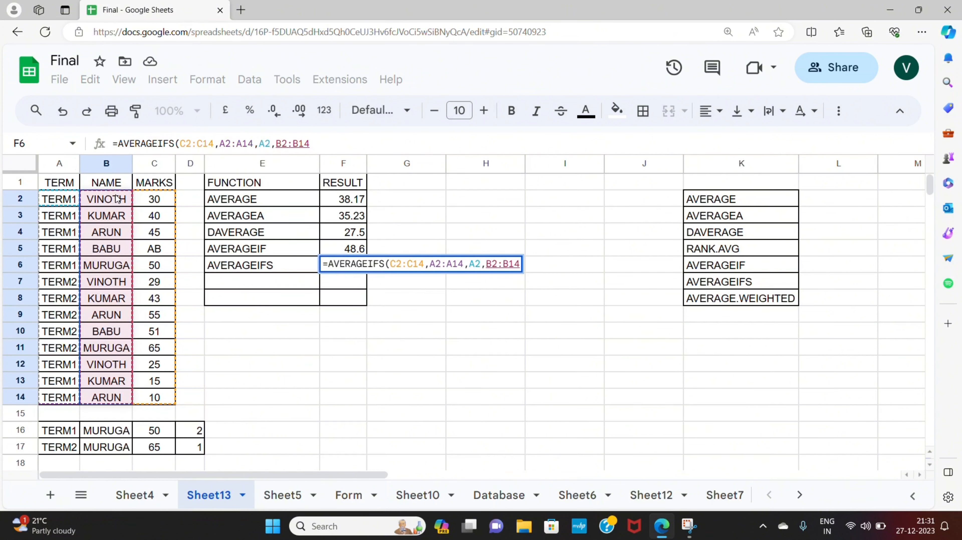
text(,)
click(119, 201)
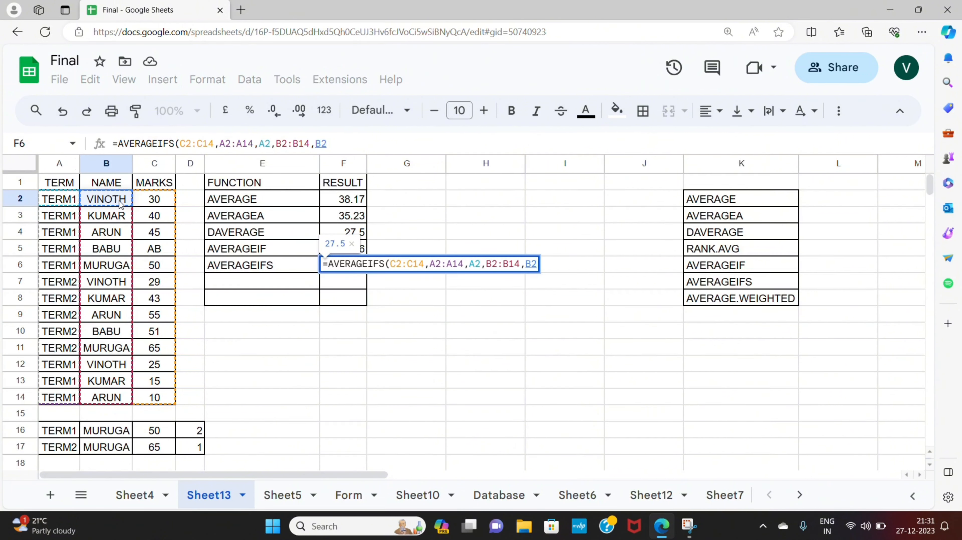
text())
key(Return)
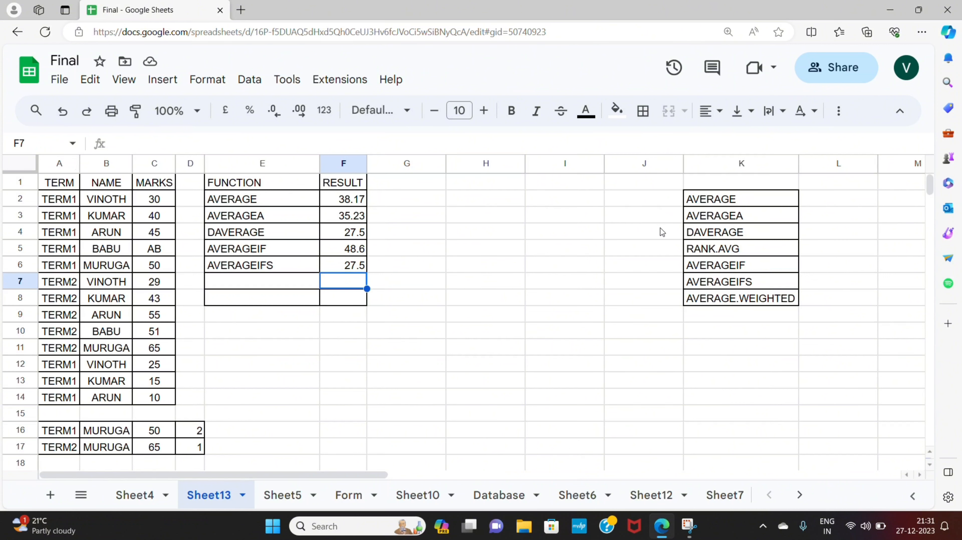
- Copy the RANK.AVG label from the function list into cell E7
click(744, 246)
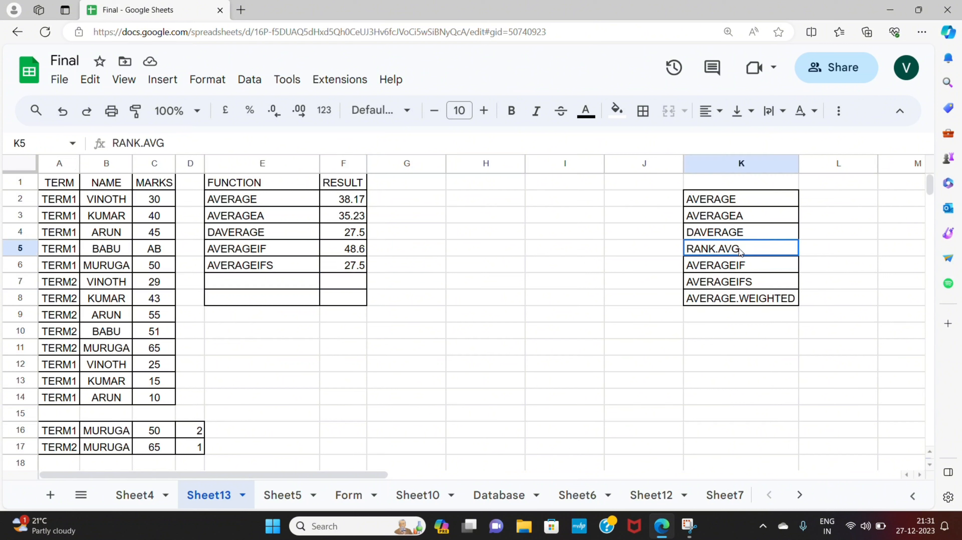
key(ctrl+c)
click(314, 284)
key(ctrl+v)
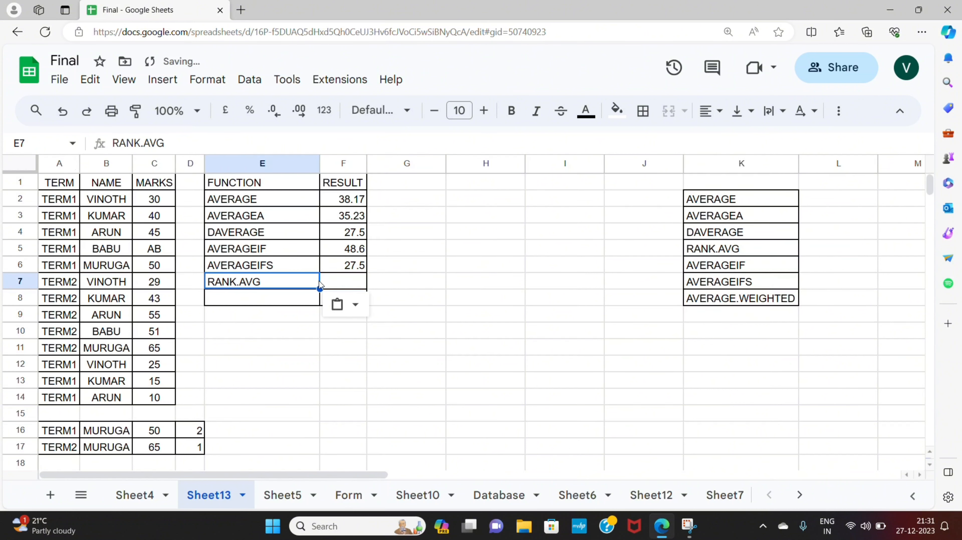
- Enter =RANK.AVG(C11,C2:C14,1) beside RANK.AVG, ranking C11 among the marks in ascending order
click(336, 284)
text(=)
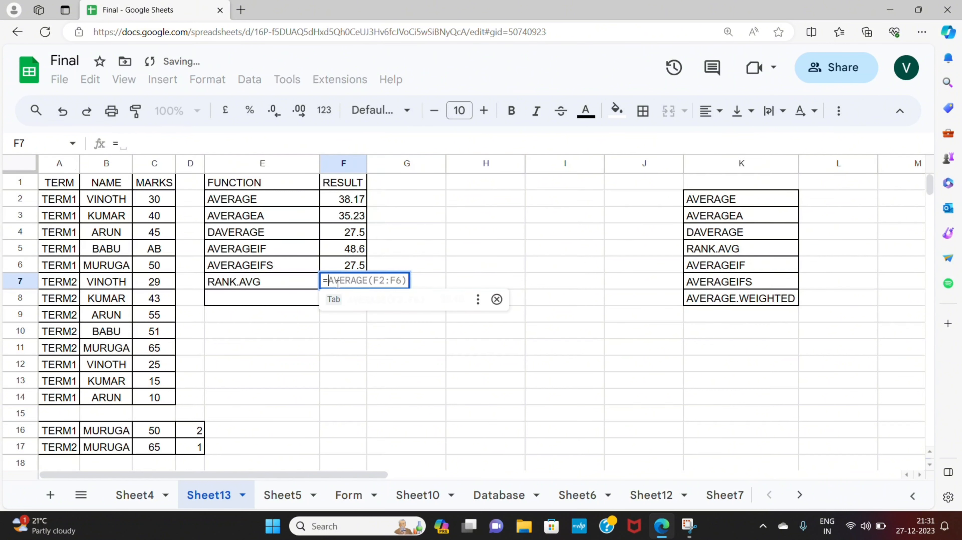
text(ra)
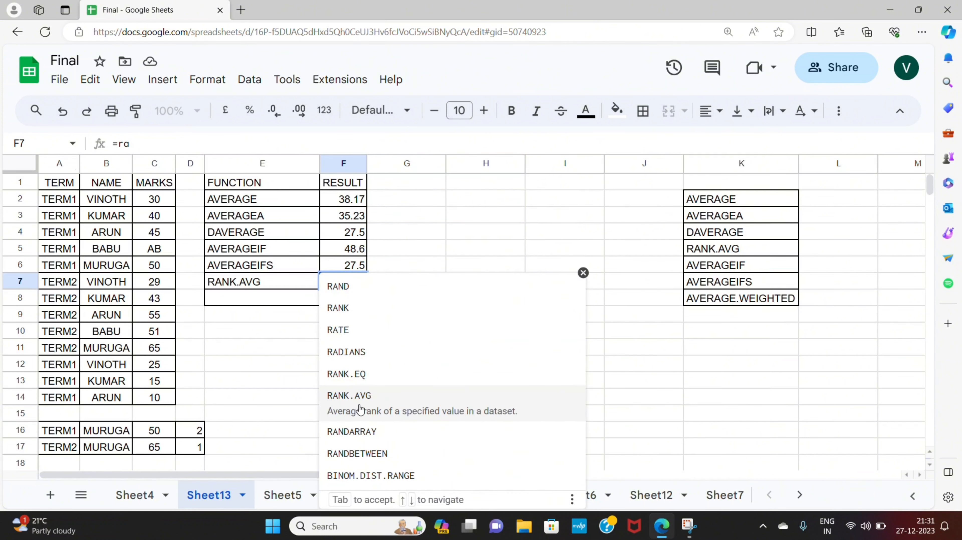
click(359, 404)
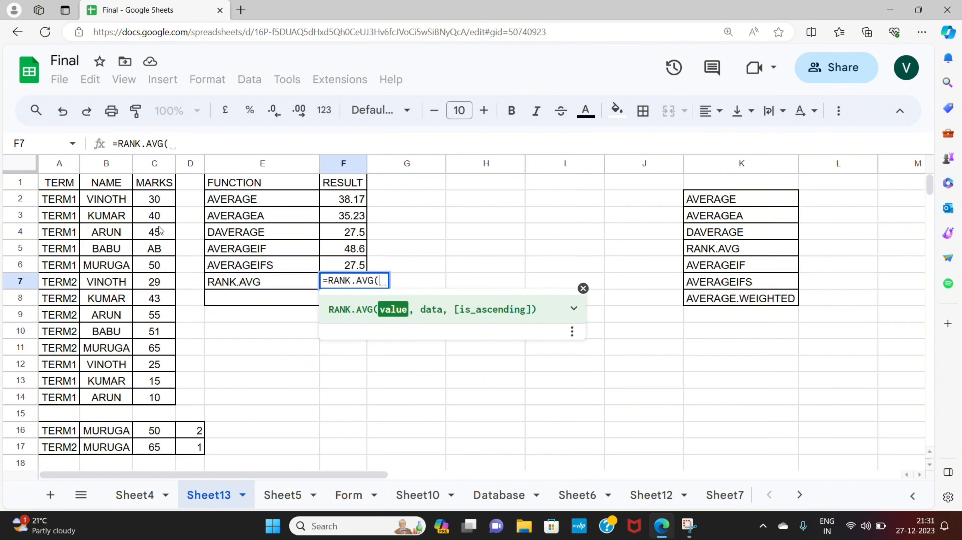
click(158, 348)
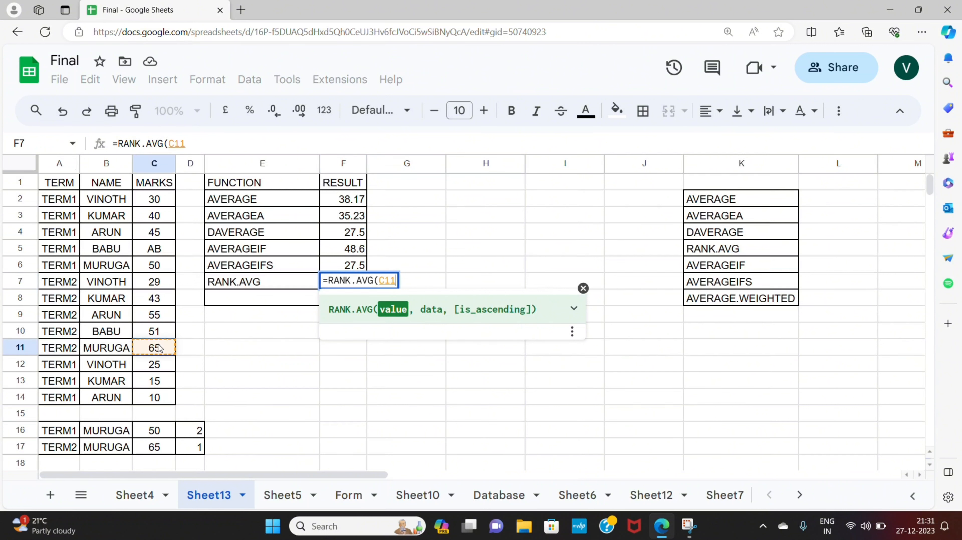
text(,)
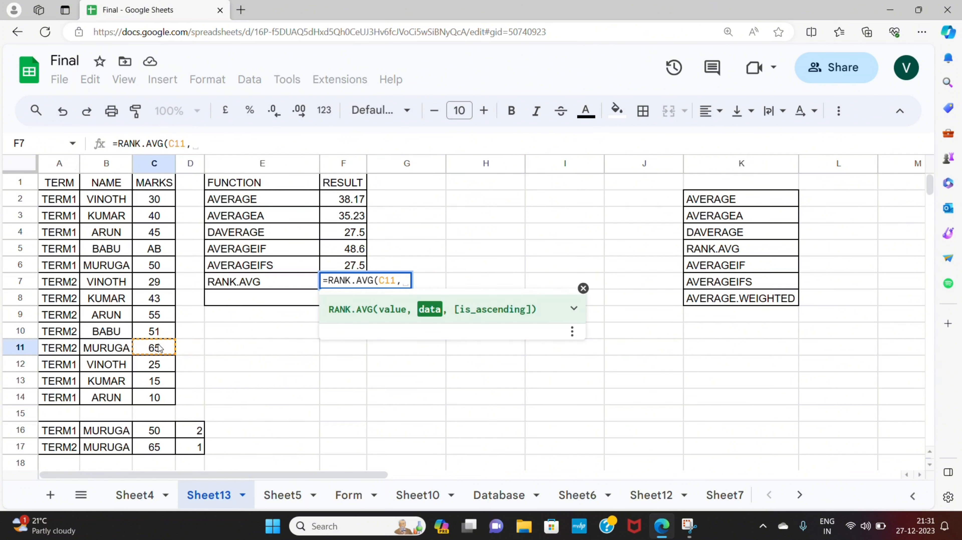
click(152, 199)
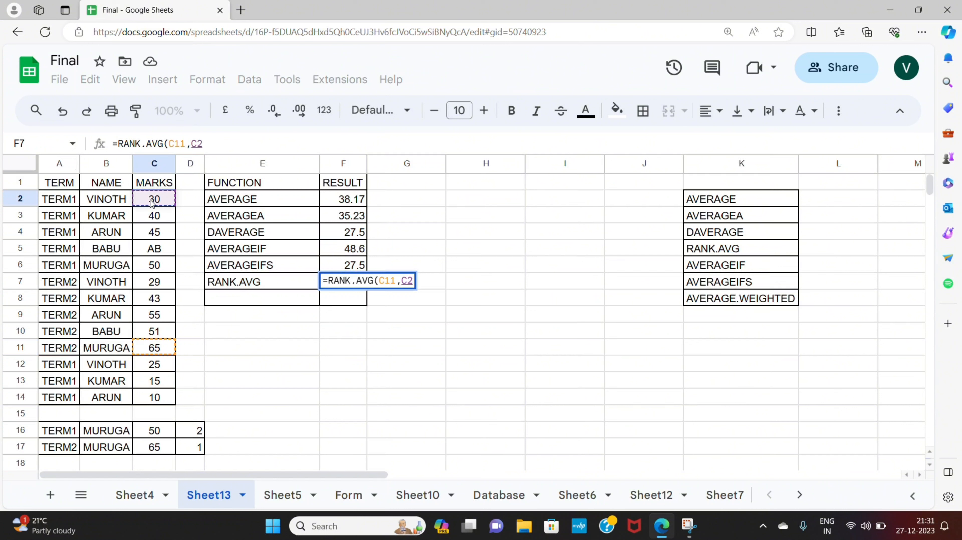
key(shift+Down)
key(shift+Down)
key(shift+Down)
key(shift+Down)
key(shift+Down)
key(shift+Down)
key(shift+Down)
key(shift+Down)
key(shift+Down)
key(shift+Down)
key(shift+Down)
key(shift+Down)
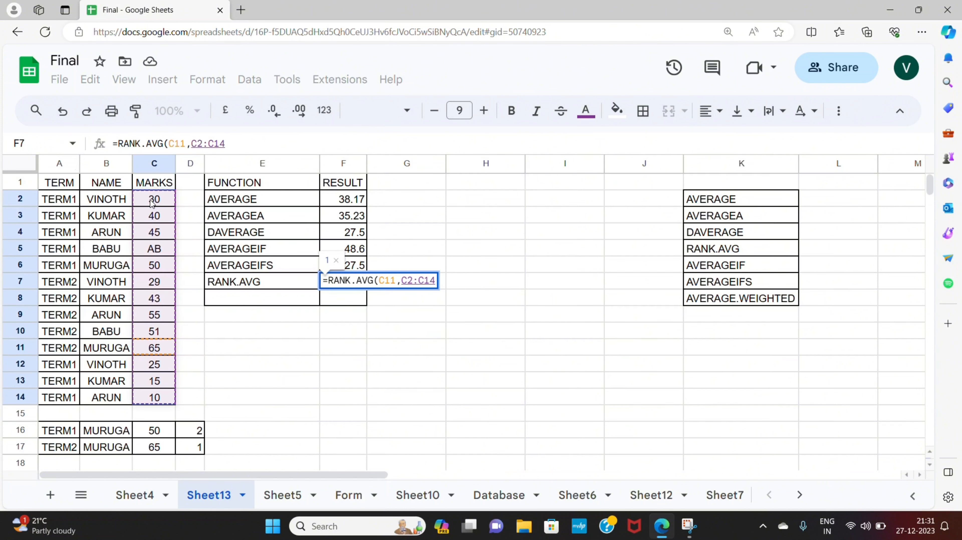
text(,)
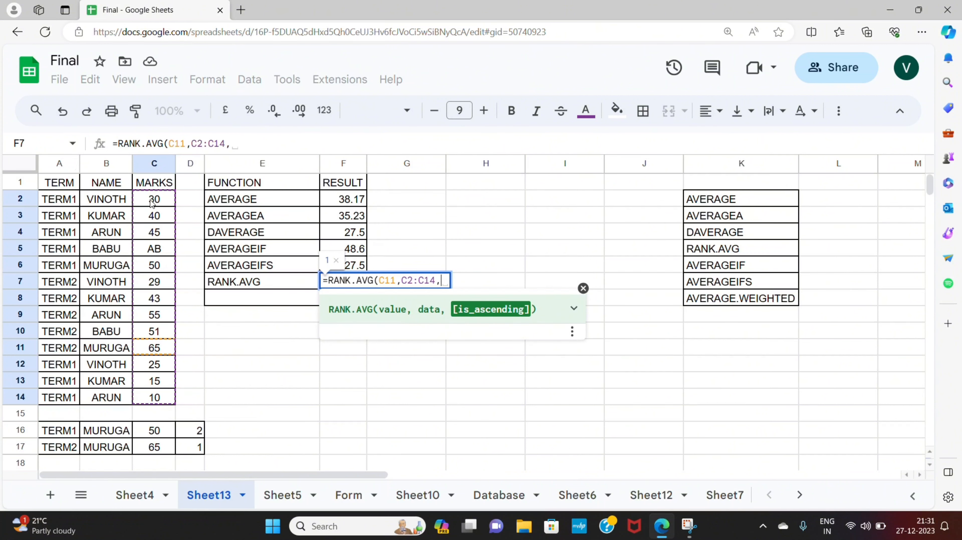
text(1))
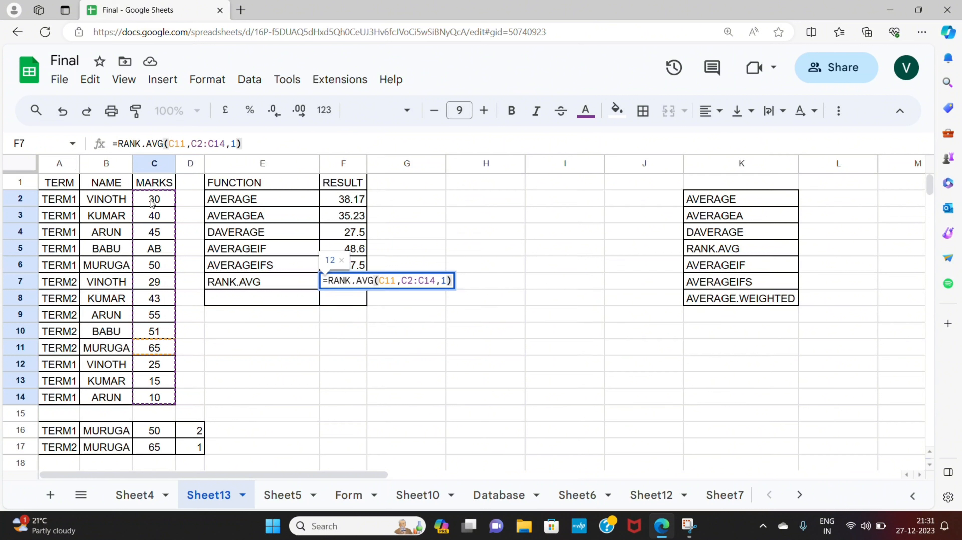
key(Return)
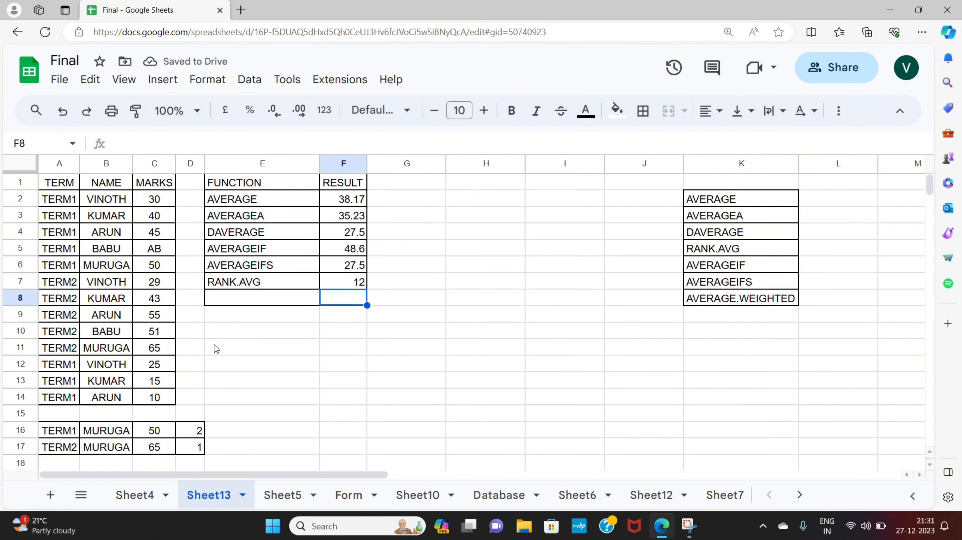
- Edit the RANK.AVG formula so its ascending argument becomes 0, ranking in descending order
key(Up)
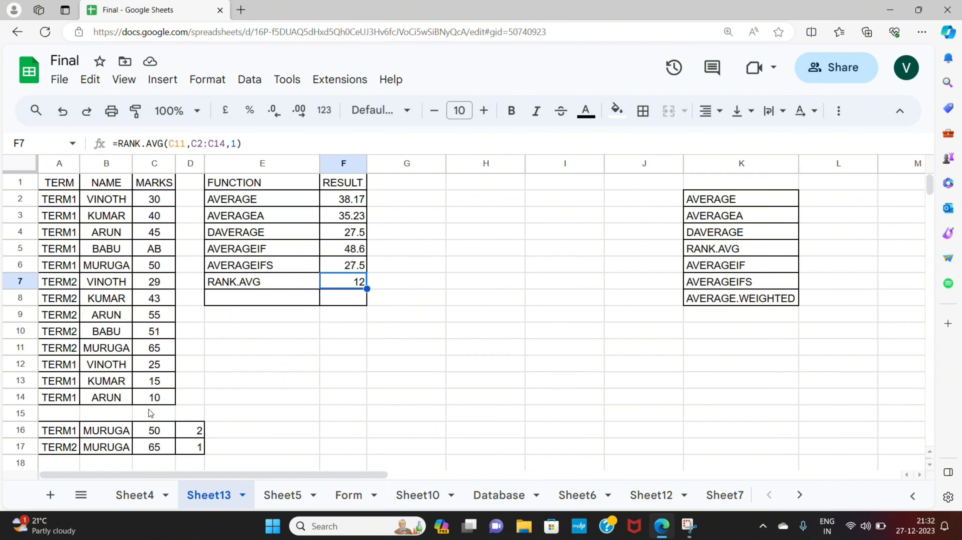
click(235, 142)
key(BackSpace)
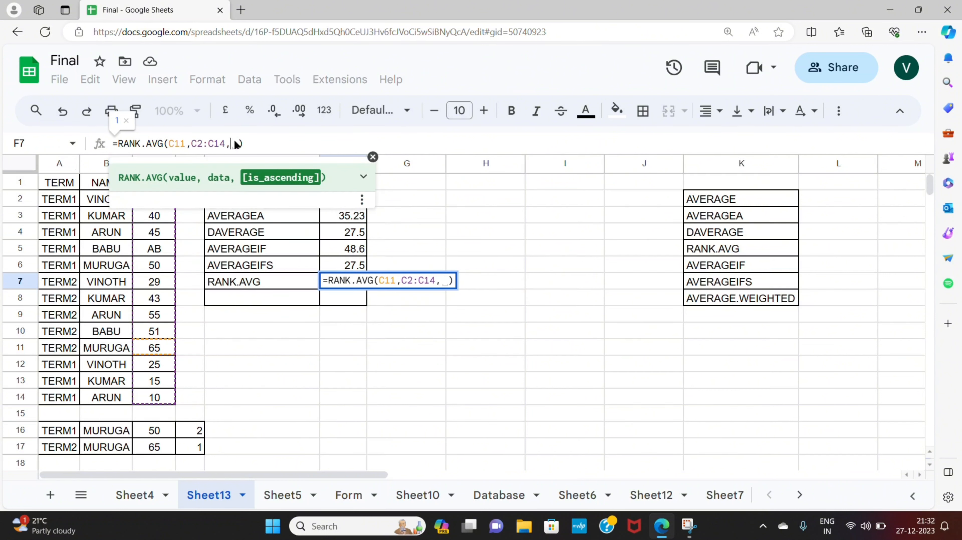
text(0)
key(Return)
key(Down)
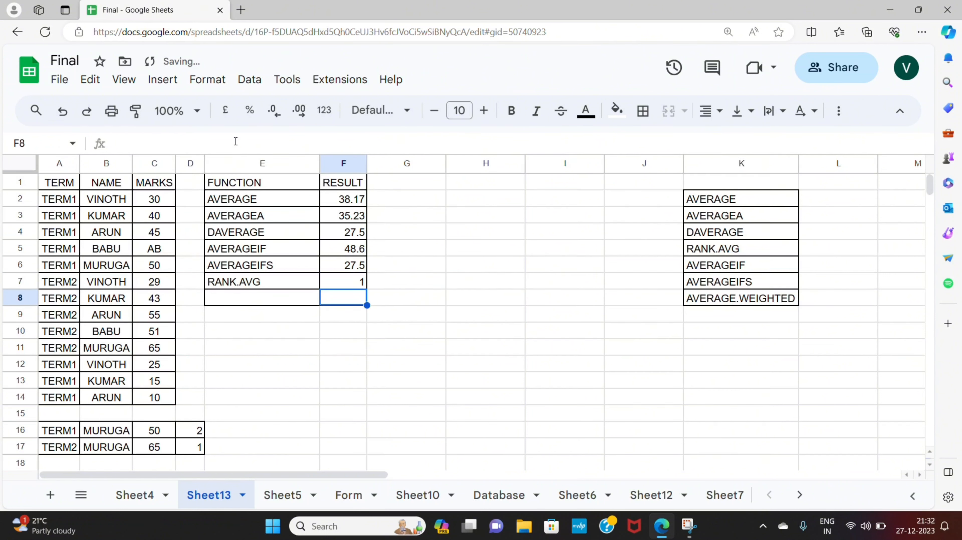
- Copy the AVERAGE.WEIGHTED label from the function list into cell E8
key(Left)
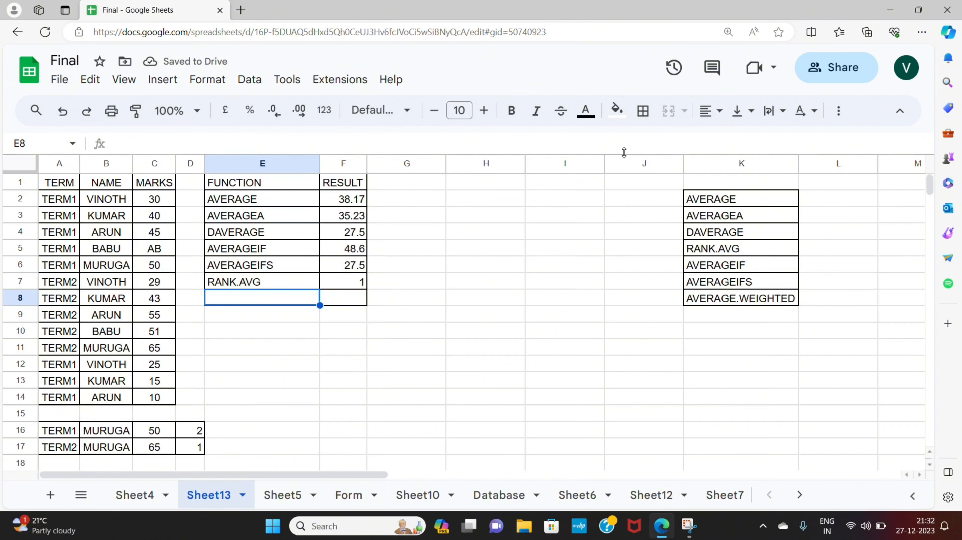
click(704, 305)
key(ctrl+c)
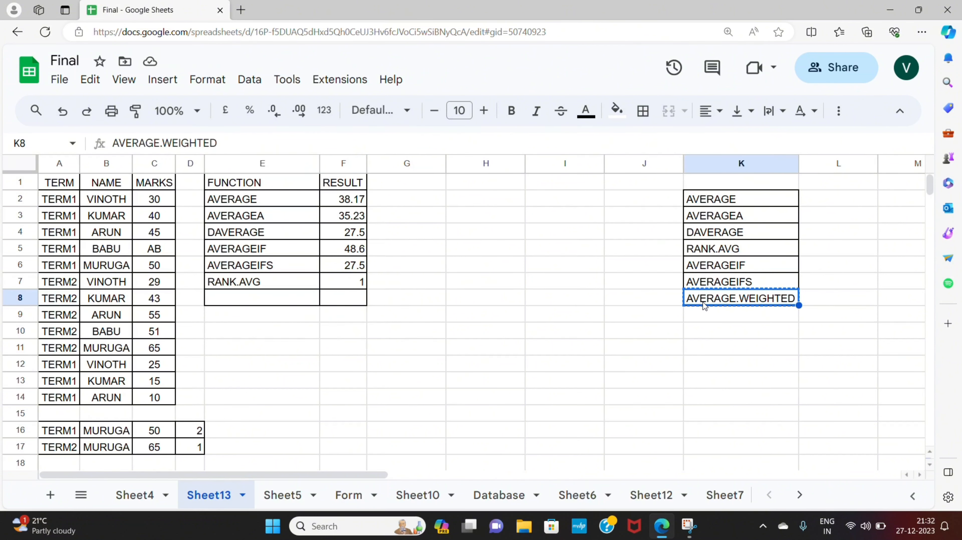
click(303, 300)
key(ctrl+v)
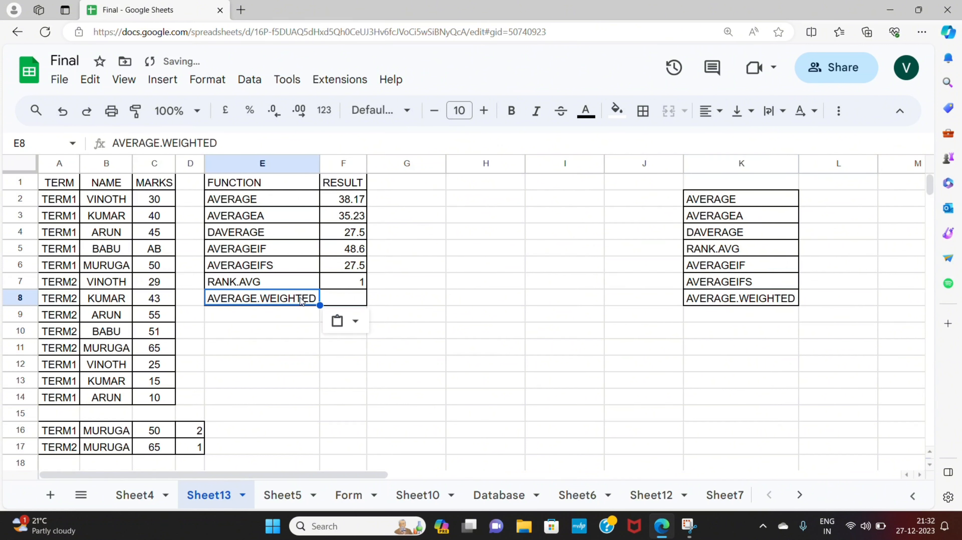
- Select marks C16:C17 and switch the status-bar summary to show their average
click(356, 302)
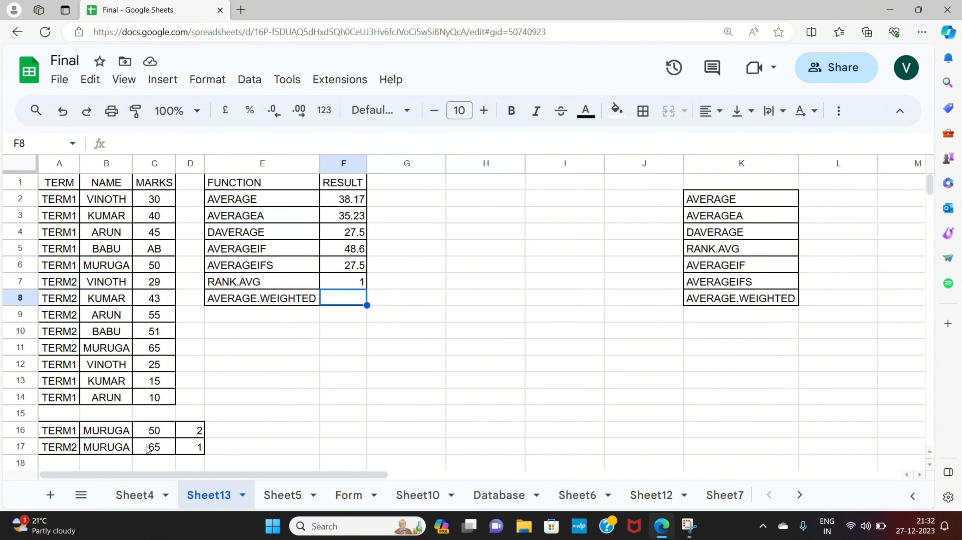
drag(160, 435, 161, 445)
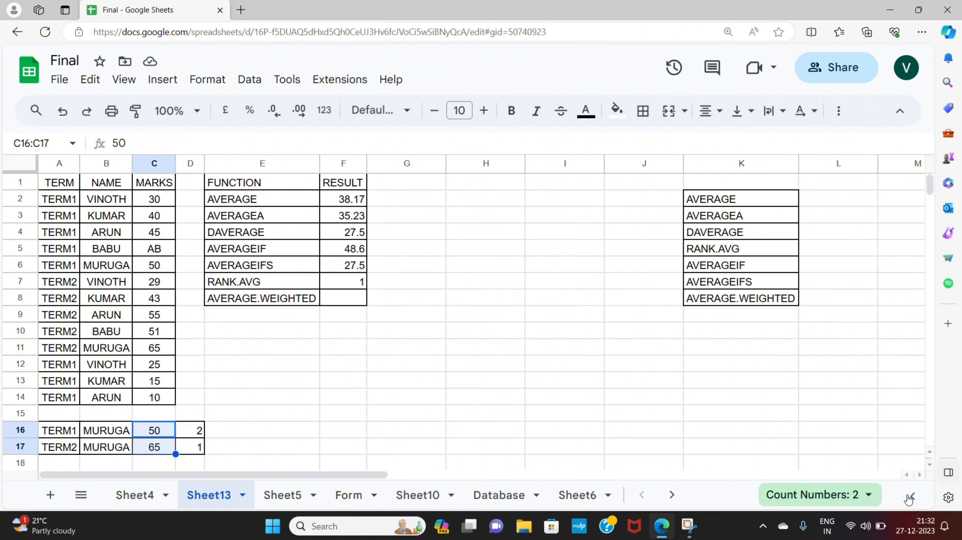
click(866, 496)
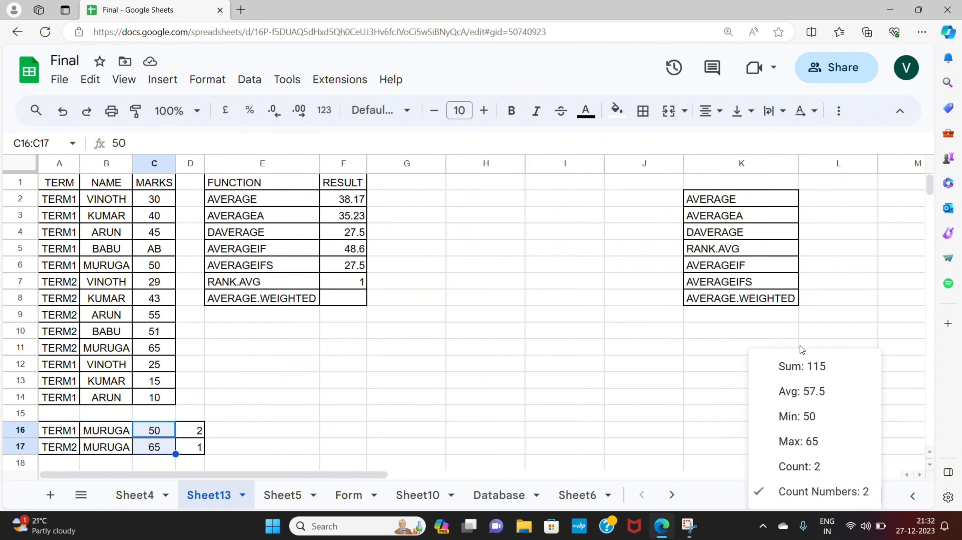
click(798, 393)
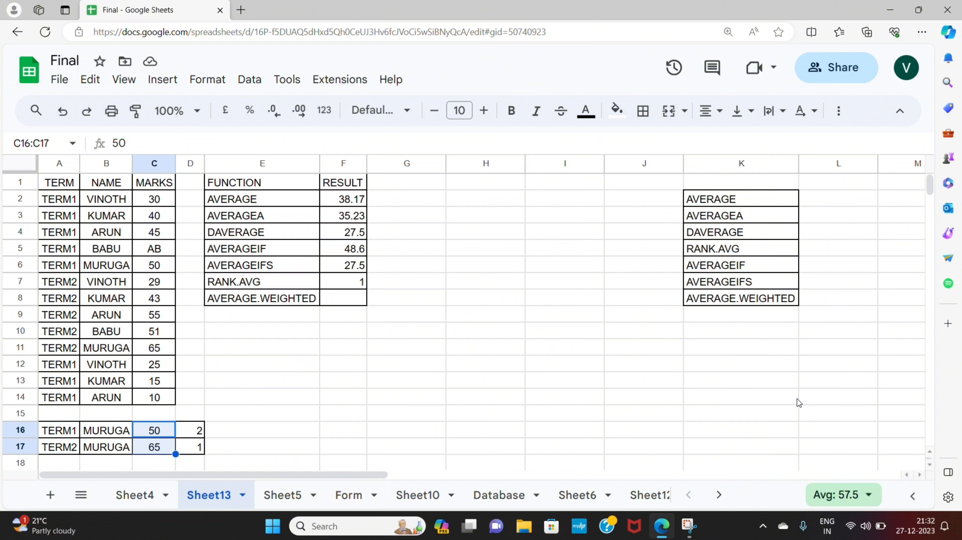
- Enter =AVERAGE.WEIGHTED(C16:C17,D16:D17) beside AVERAGE.WEIGHTED, weighting the marks by column D values
click(347, 299)
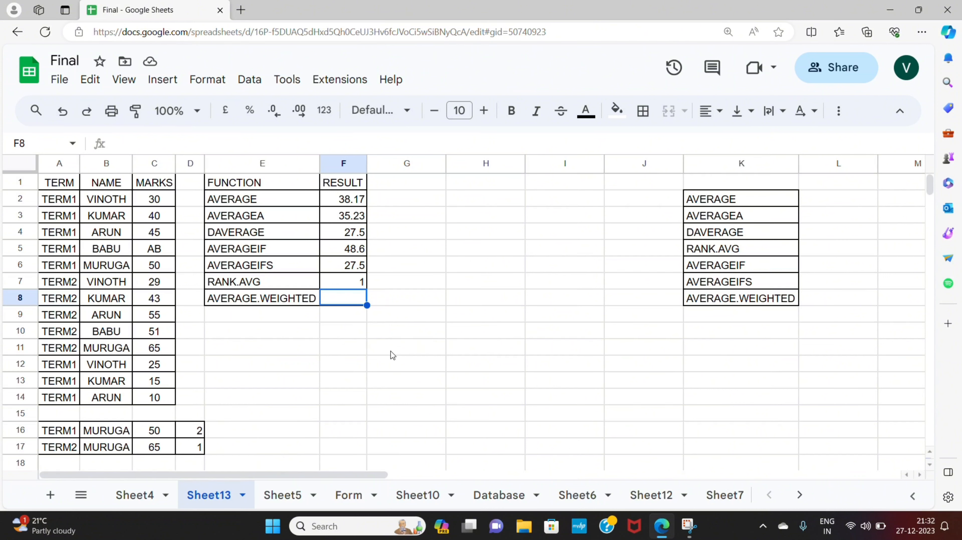
text(=)
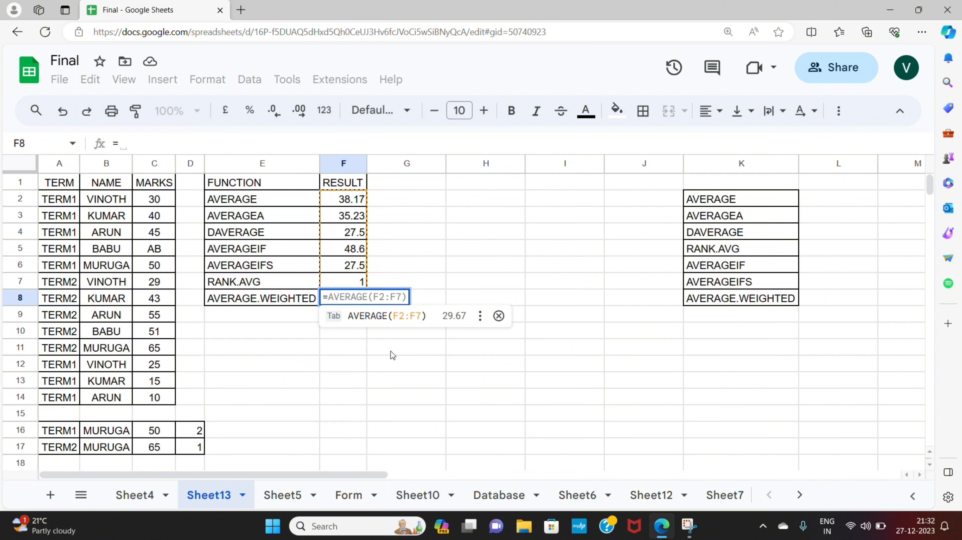
text(ave)
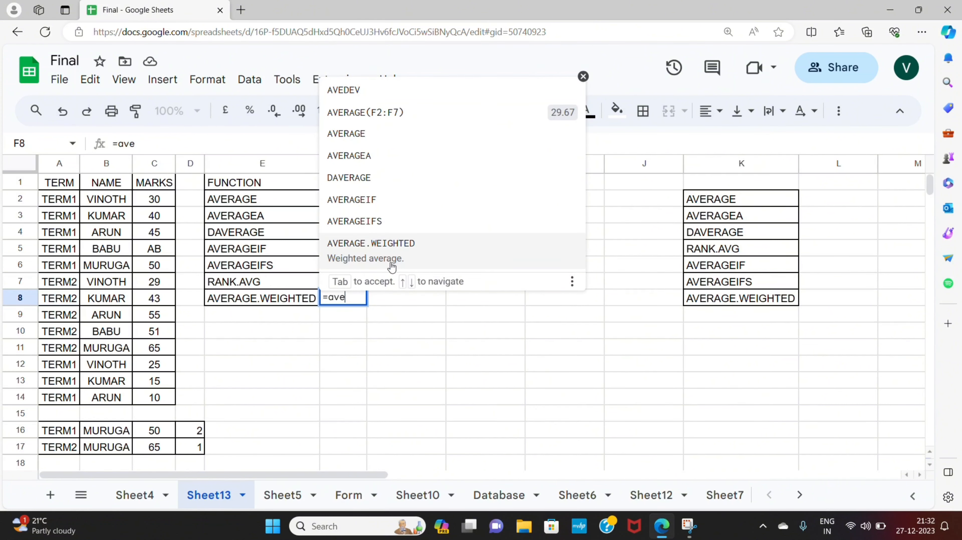
click(391, 266)
click(161, 433)
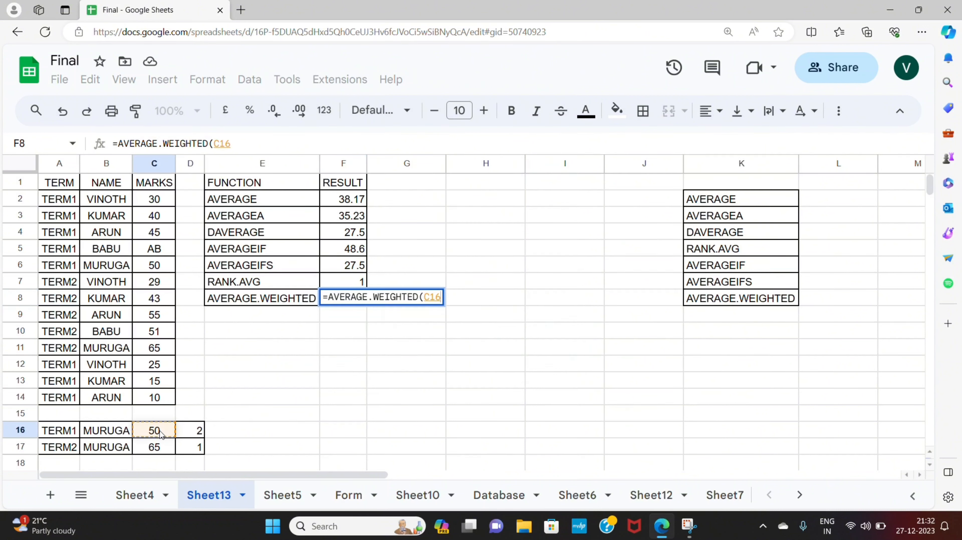
mouse_move(160, 434)
mouse_down()
mouse_move(159, 456)
mouse_move(159, 448)
mouse_up()
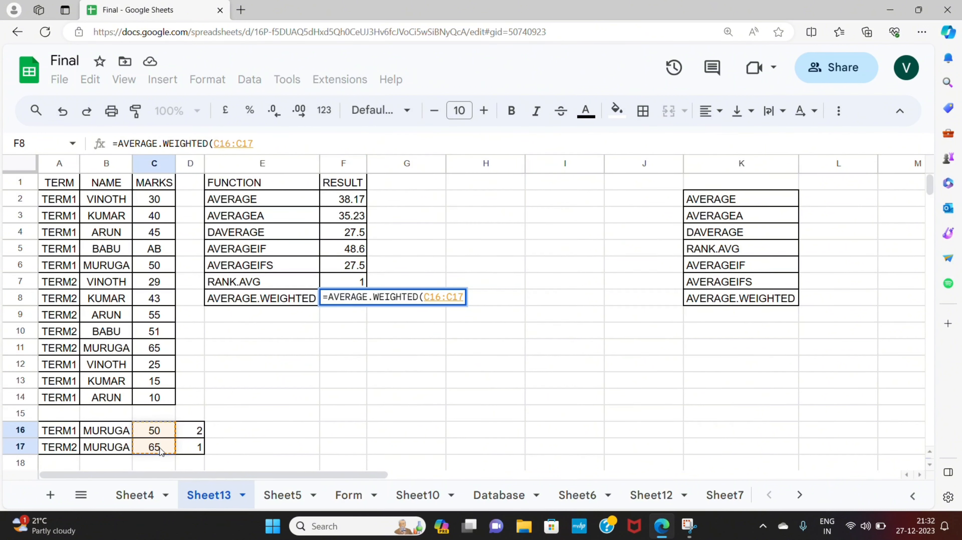
text(,)
click(196, 427)
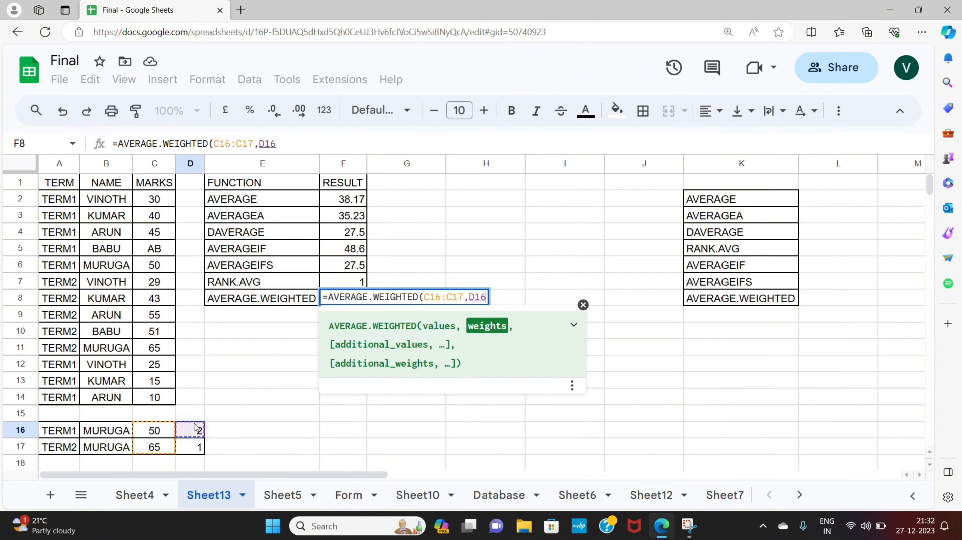
drag(195, 428, 197, 449)
text())
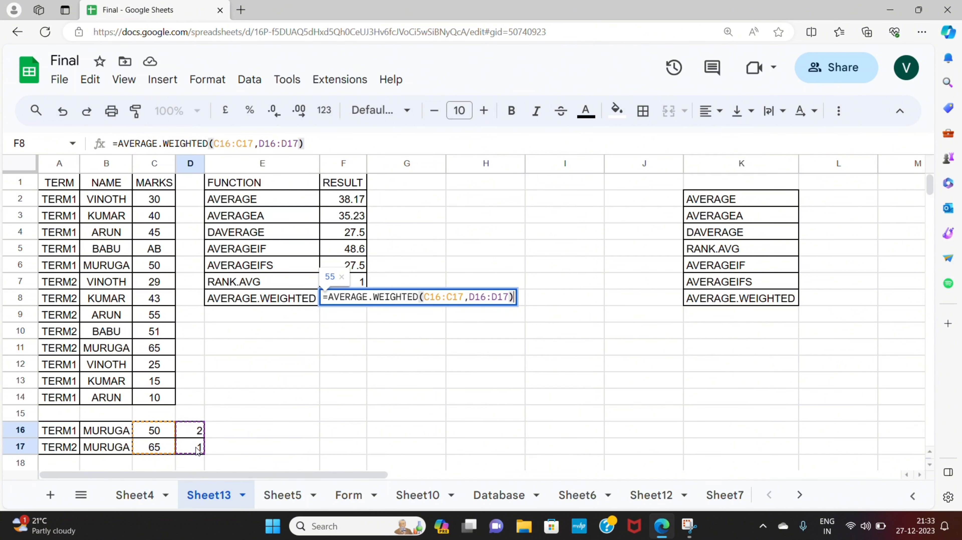
key(Return)
key(Up)
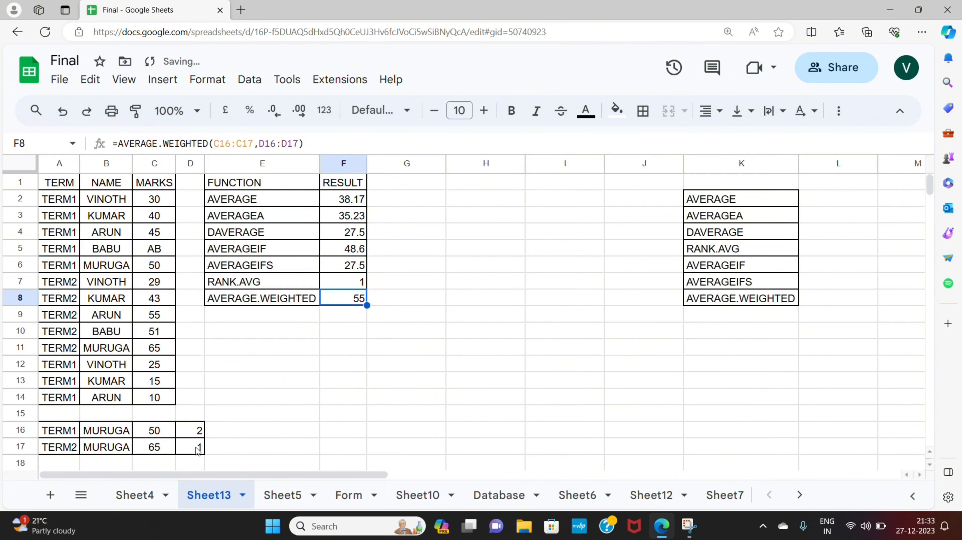